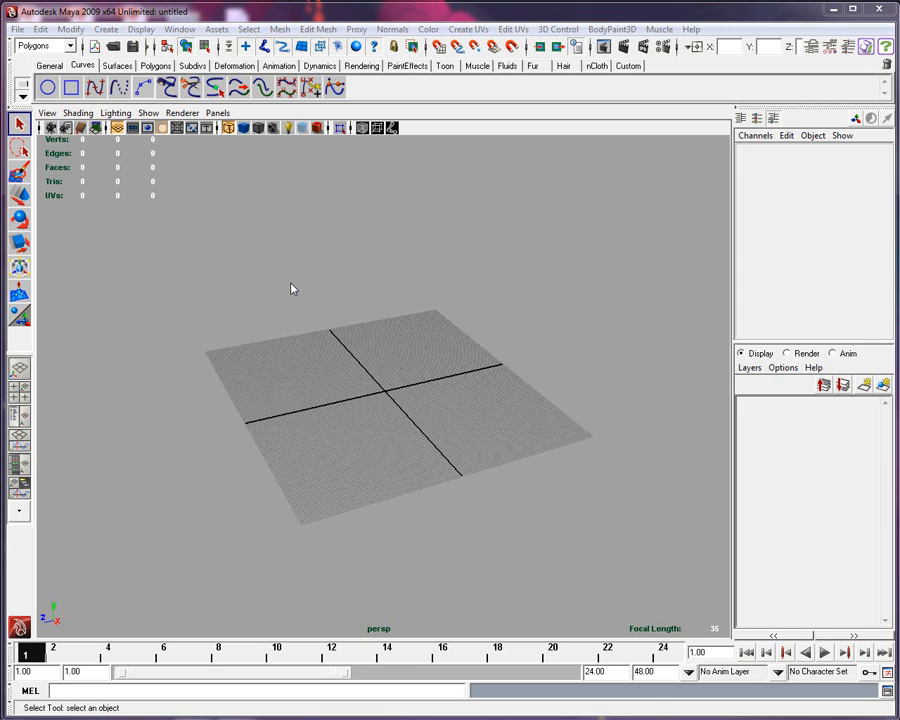
Switch to the Rendering menu set and open the Hypershade.
left_click(50, 46)
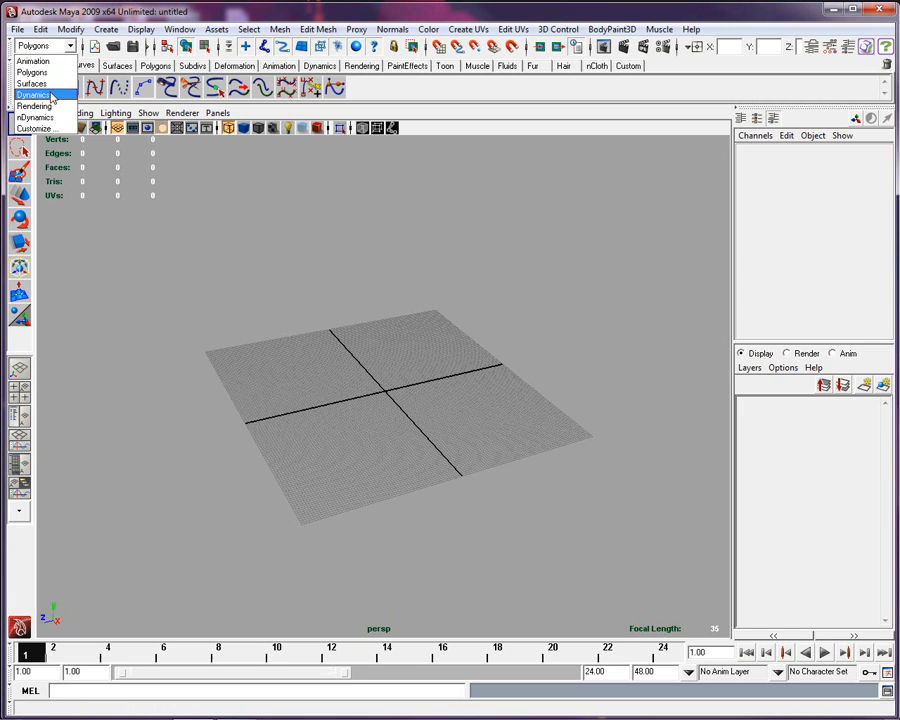
left_click(40, 105)
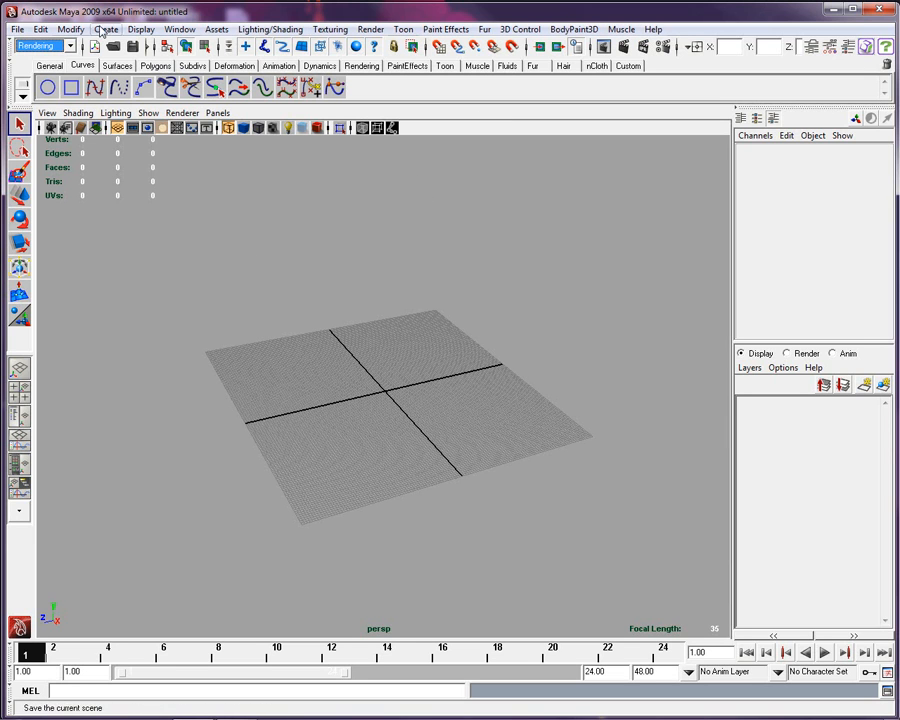
left_click(179, 29)
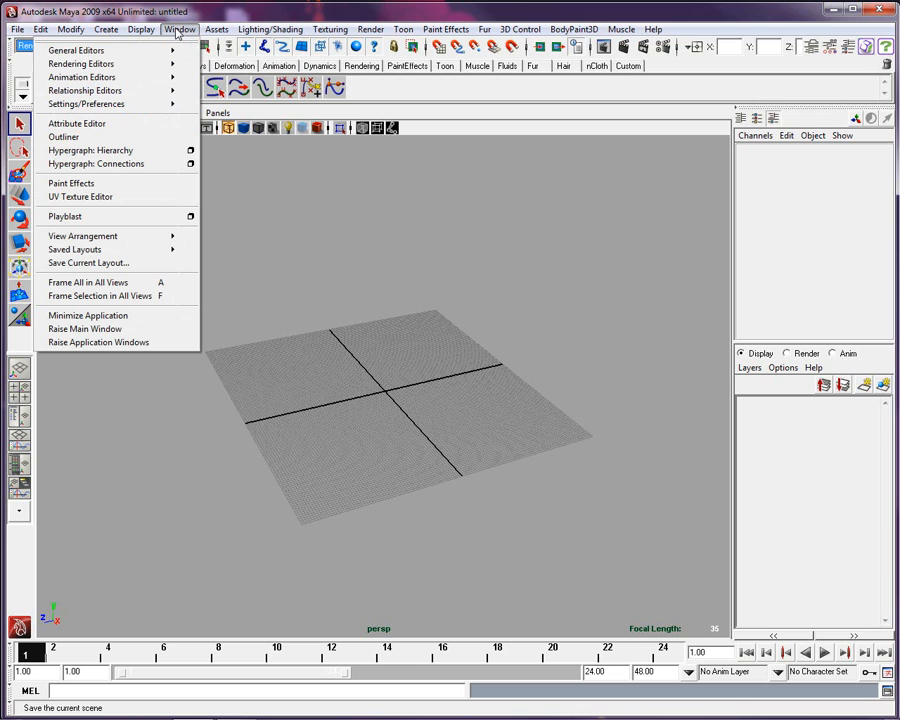
mouse_move(126, 68)
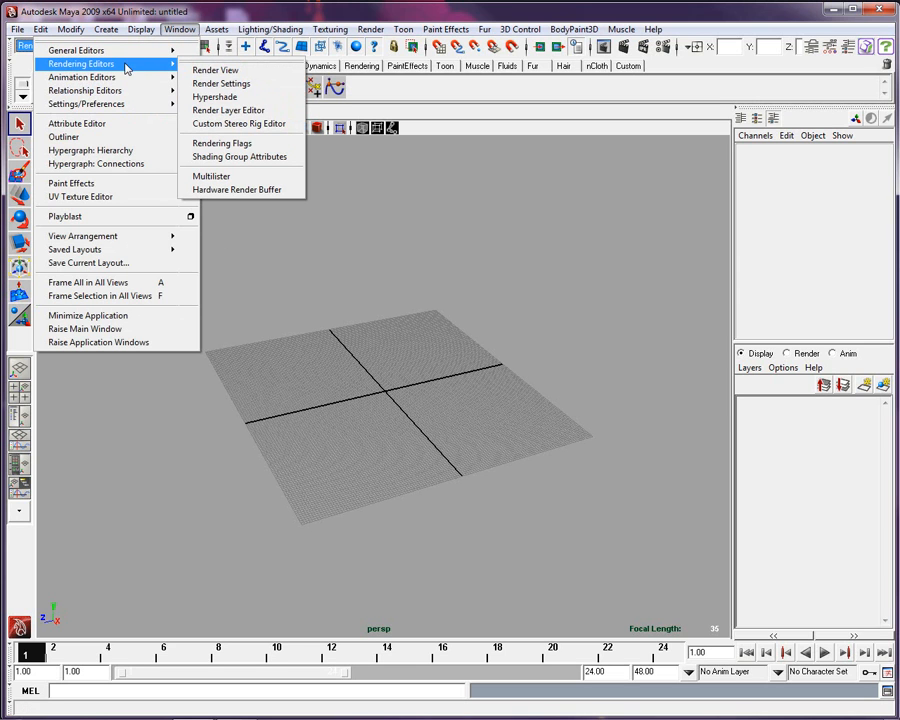
left_click(226, 98)
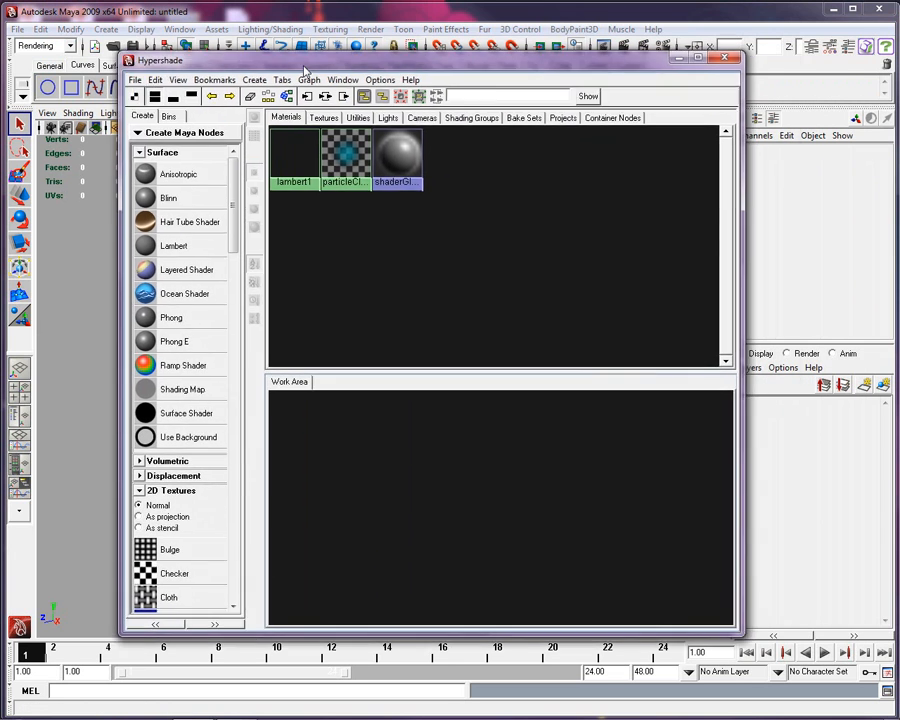
Make the Hypershade window wider and shorter, and place it over the middle of the viewport.
left_click_drag(317, 57, 241, 76)
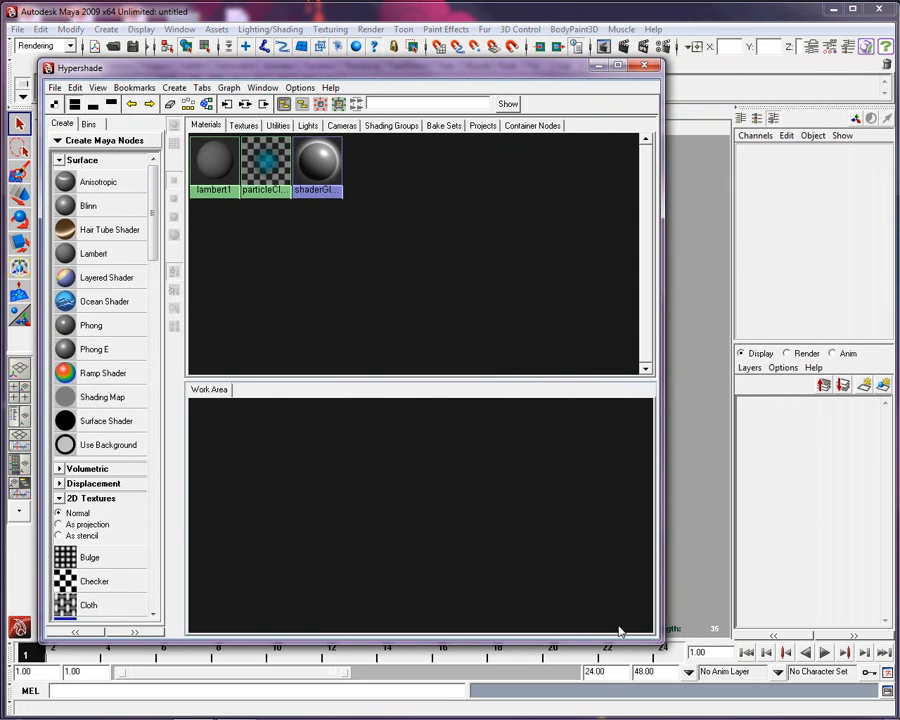
left_click_drag(659, 636, 720, 576)
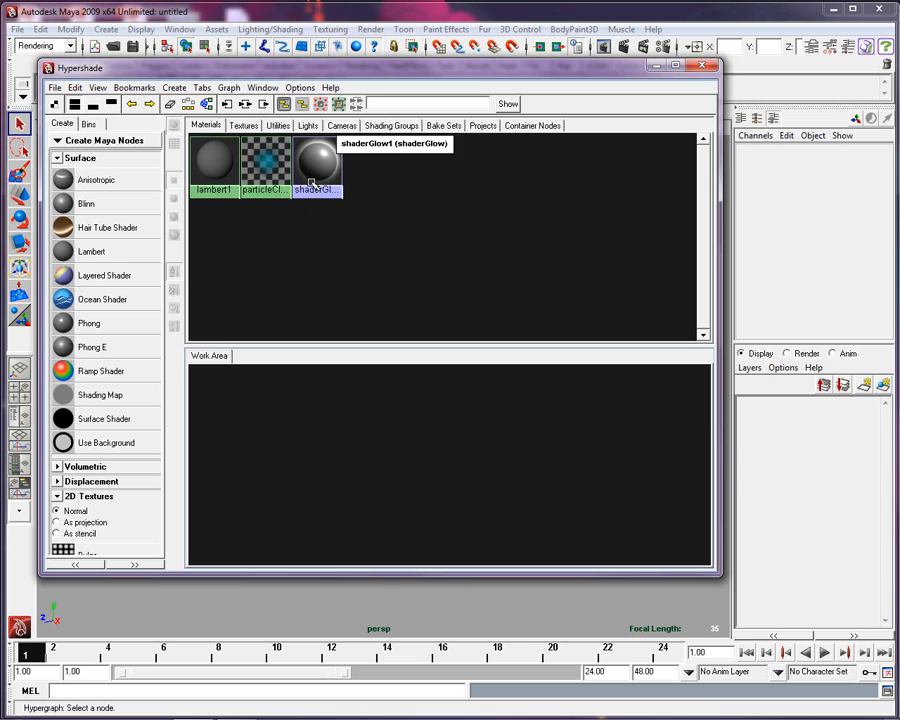
left_click_drag(332, 74, 446, 114)
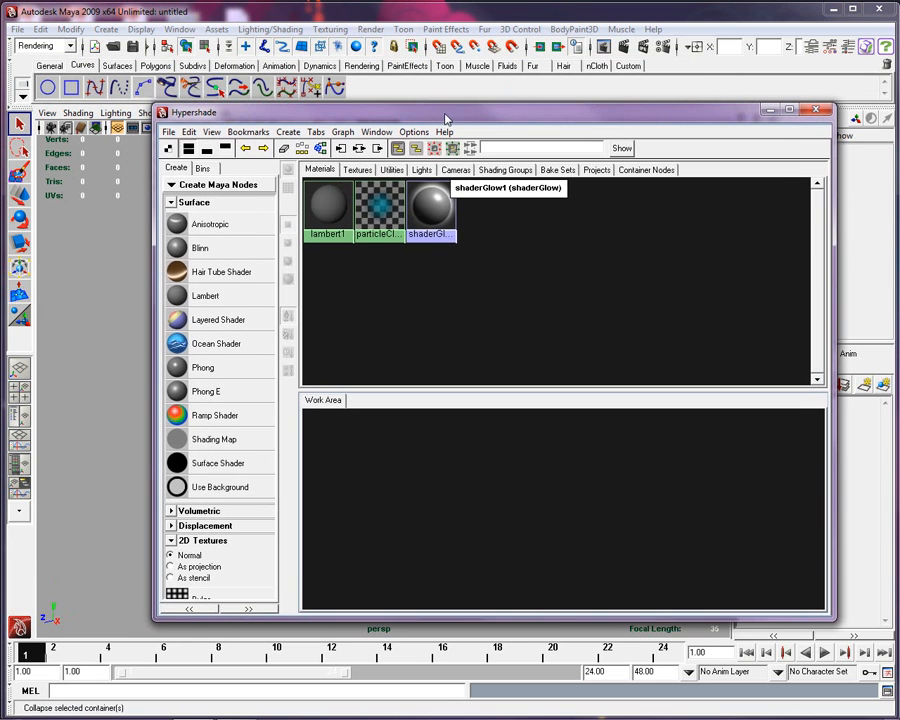
Look at the default materials lambert1, particleCloud1 and shaderGlow1 in the Hypershade, ending on lambert1.
left_click(320, 206)
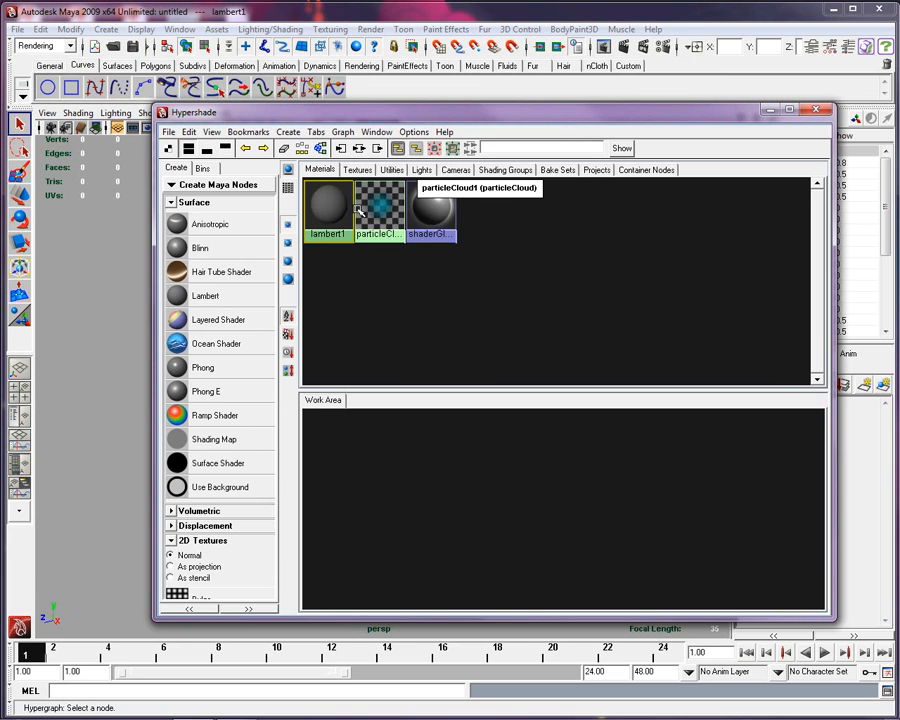
left_click(380, 207)
left_click(423, 212)
left_click(330, 222)
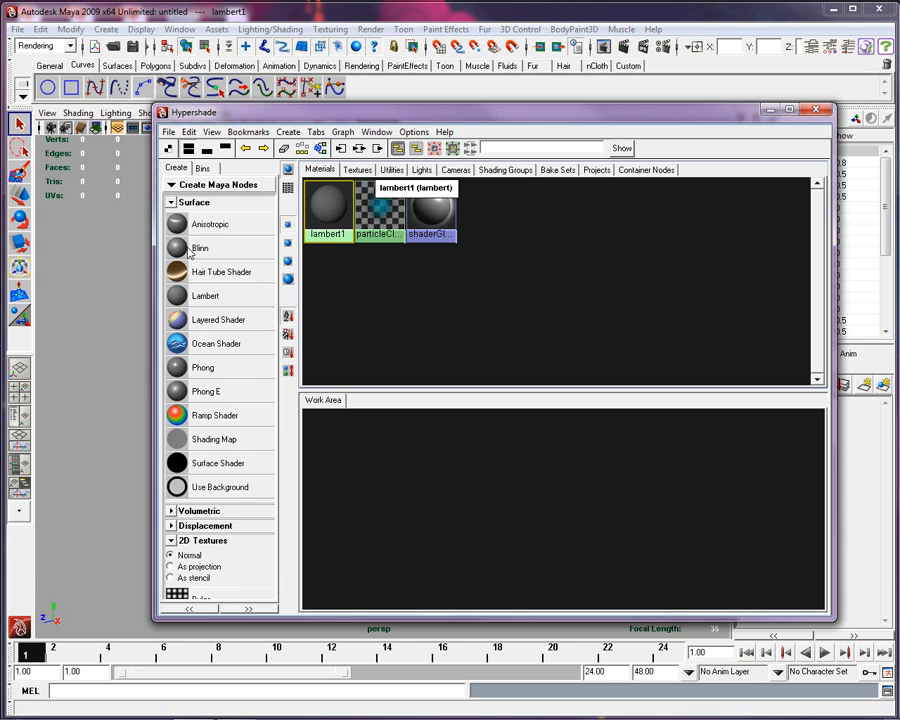
Move the Hypershade aside to free part of the viewport and create a polygon sphere at the grid's exposed corner.
left_click_drag(230, 118, 400, 132)
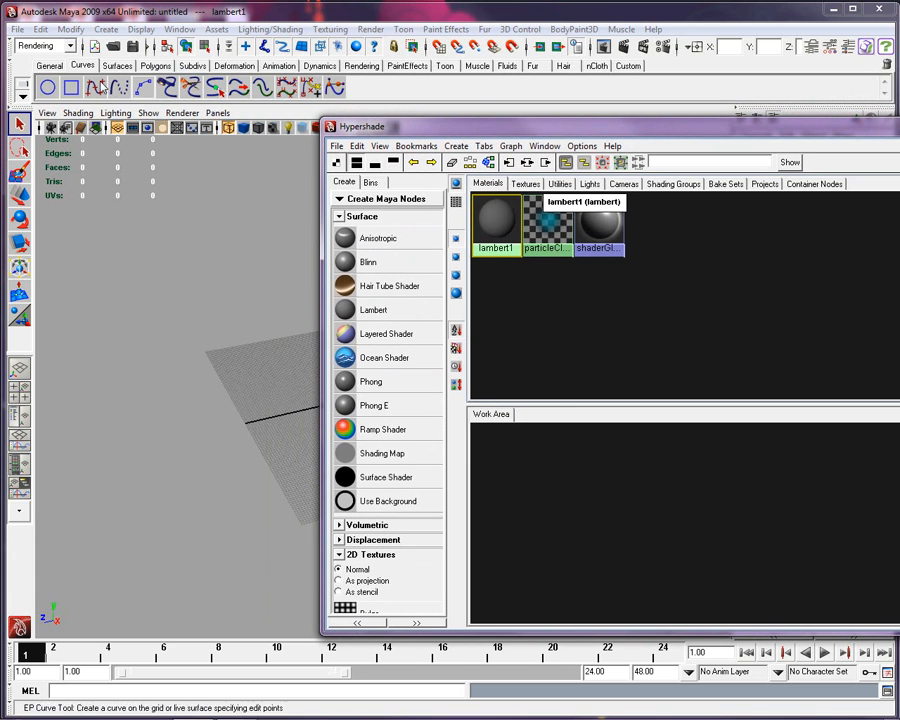
left_click(155, 65)
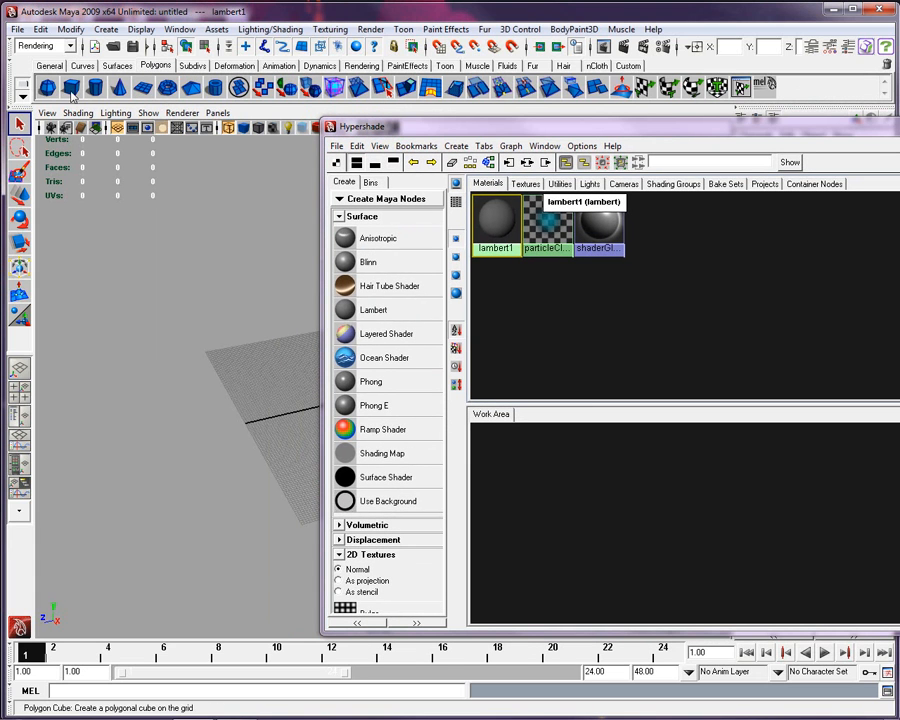
left_click(47, 87)
left_click_drag(205, 398, 222, 433)
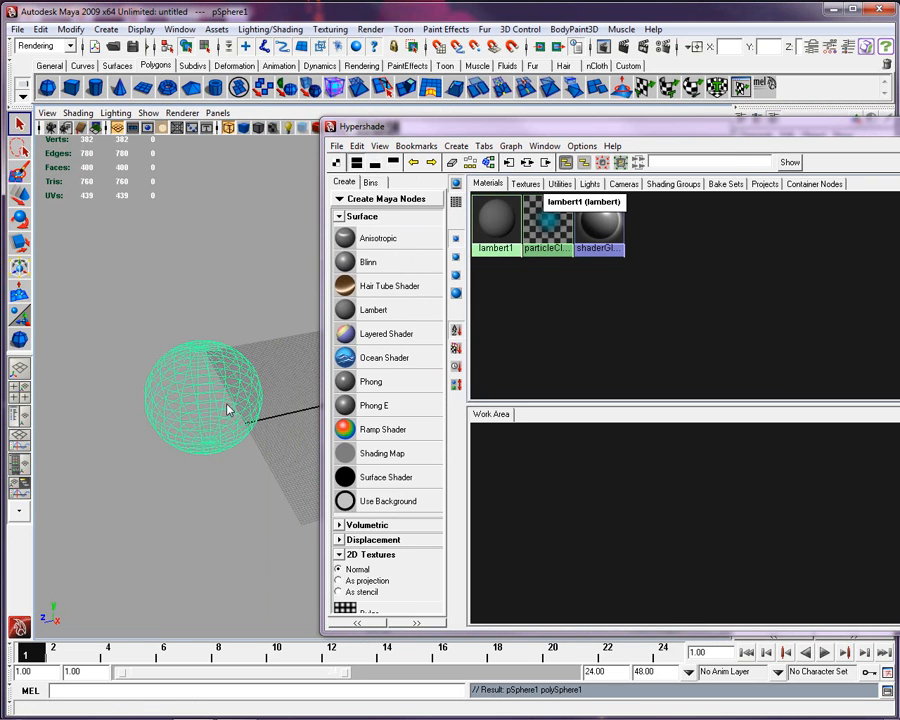
Set the perspective view to textured shading for the sphere, also trying the display with scene lights.
key("5")
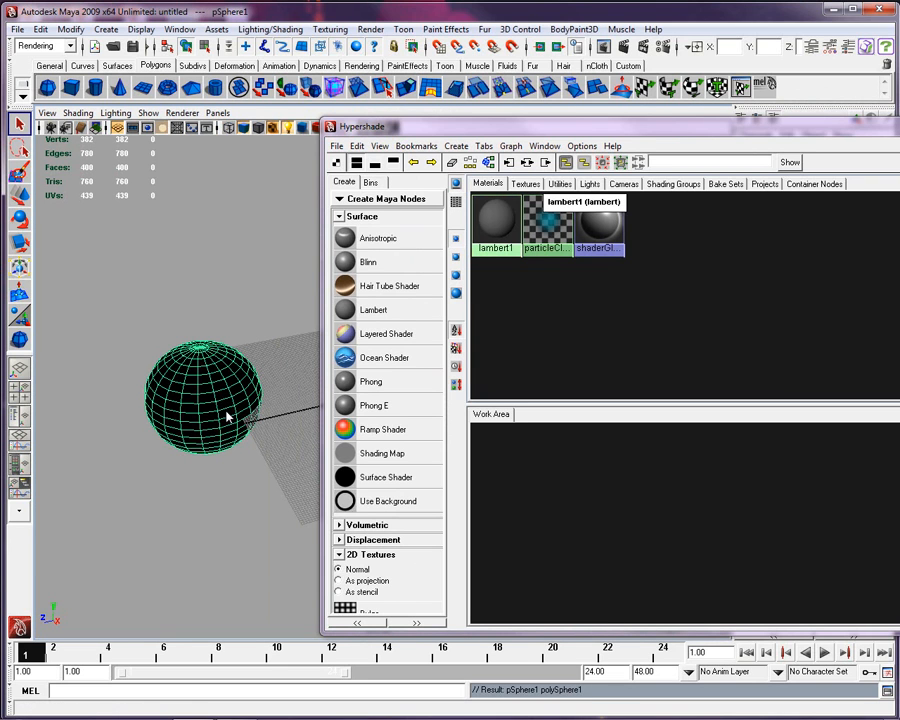
key("6")
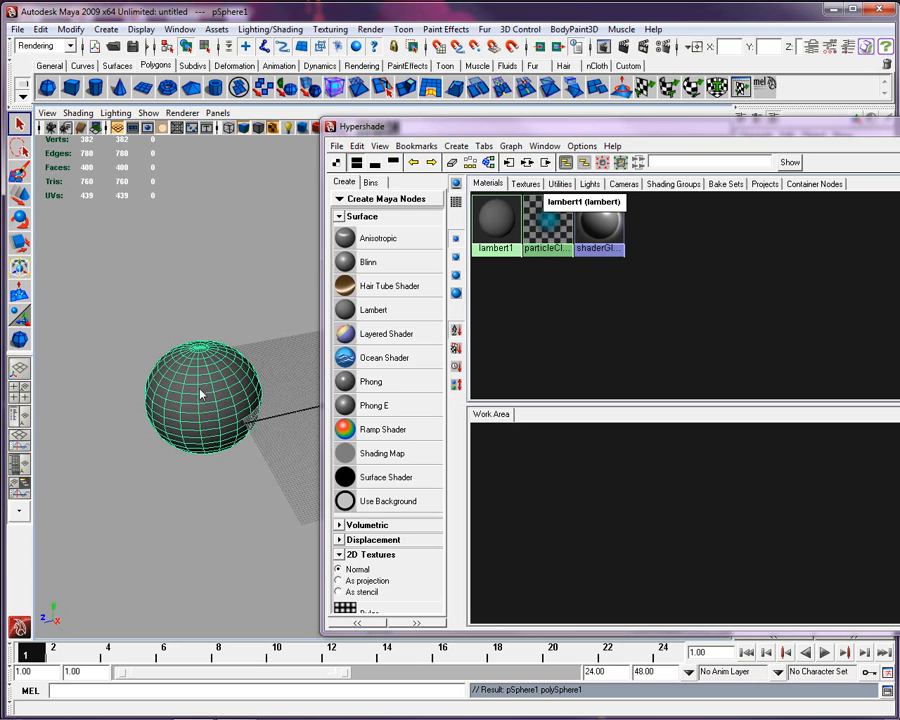
key("7")
left_click(348, 373)
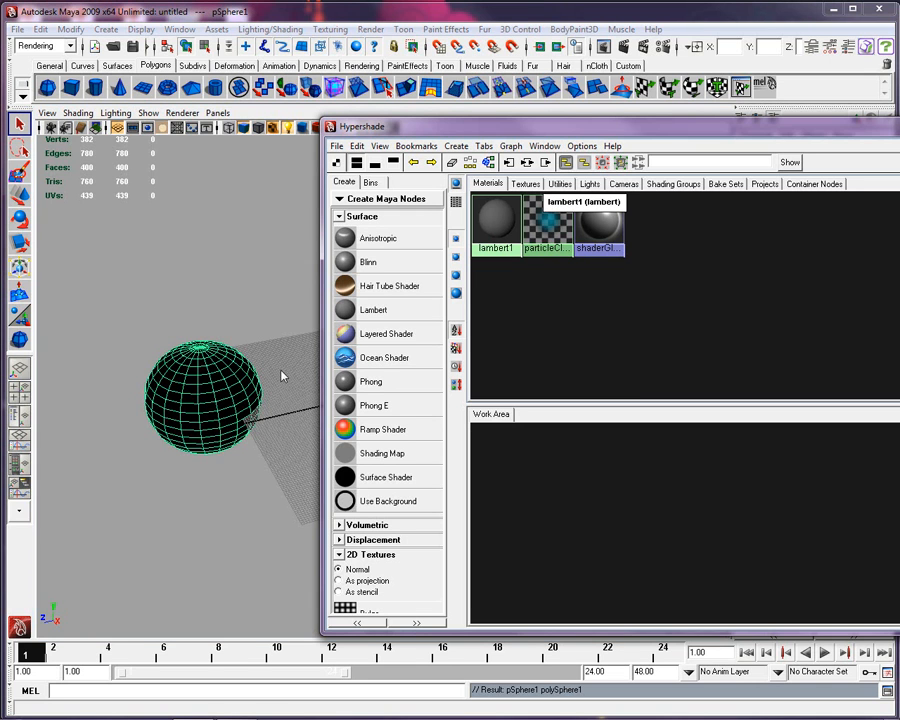
key("6")
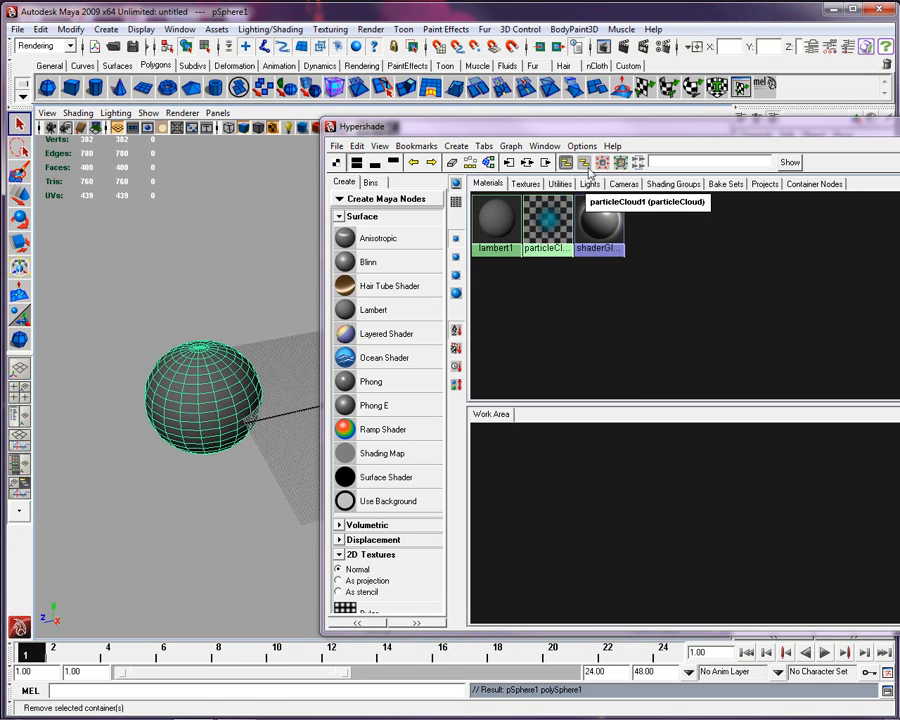
Shrink the Hypershade window and position it beside the sphere so that it fits fully on screen.
left_click_drag(587, 121, 494, 103)
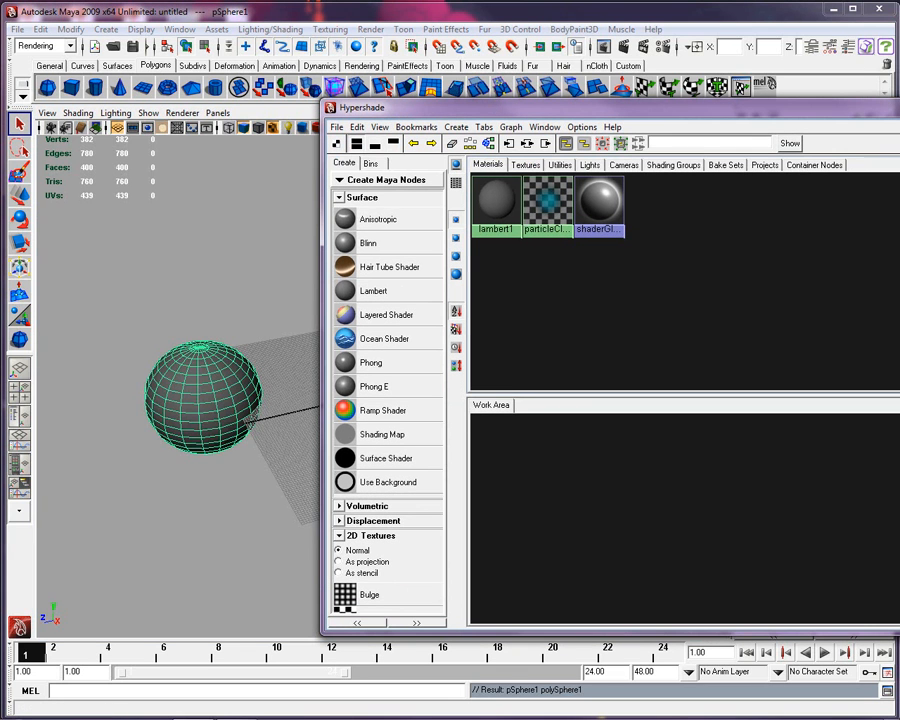
left_click_drag(899, 636, 885, 503)
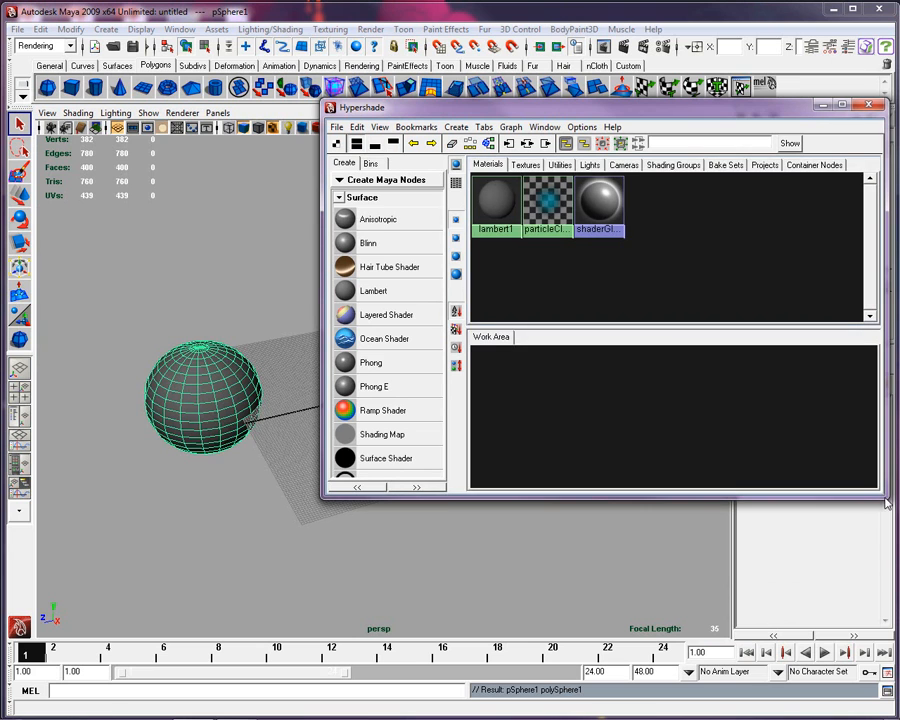
left_click_drag(594, 113, 603, 121)
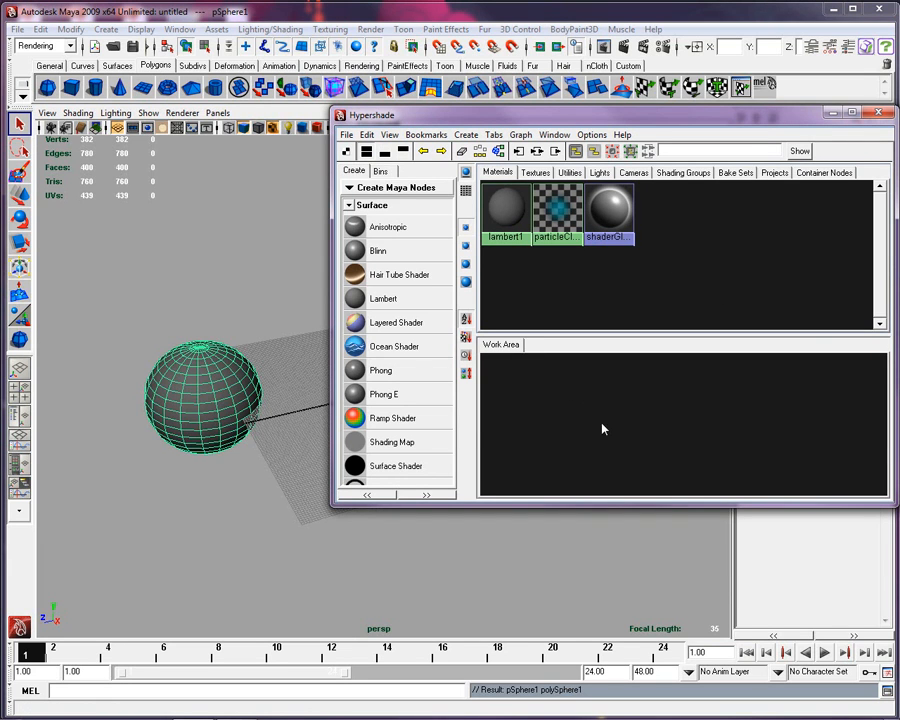
Graph the input and output connections of lambert1 and move its node to the other side of the two shading groups.
left_click(505, 208)
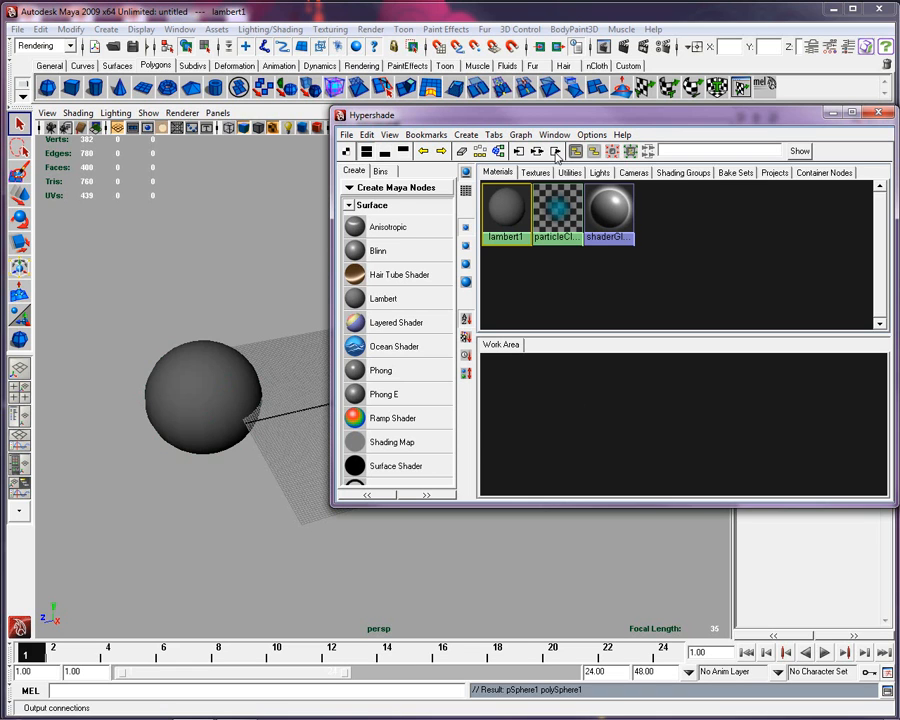
left_click(537, 151)
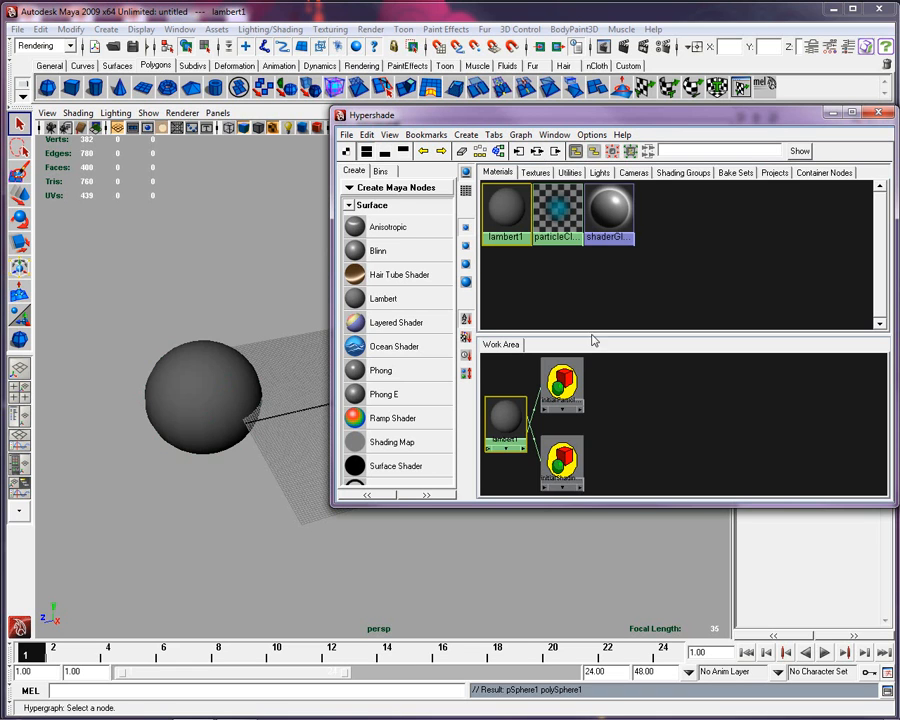
left_click_drag(516, 422, 701, 420)
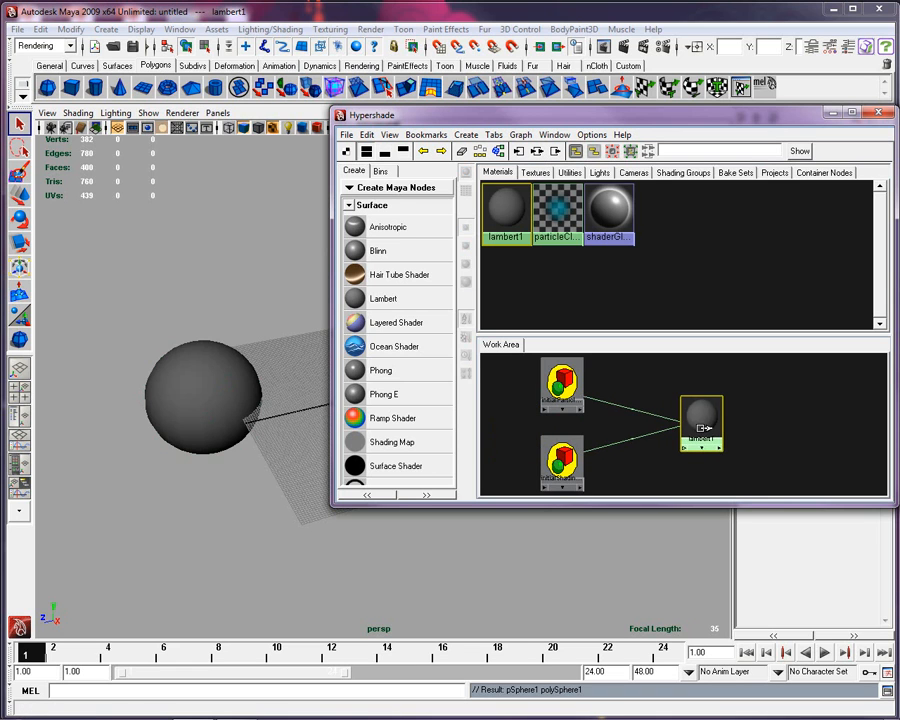
left_click(564, 384)
left_click(573, 466)
left_click(700, 414)
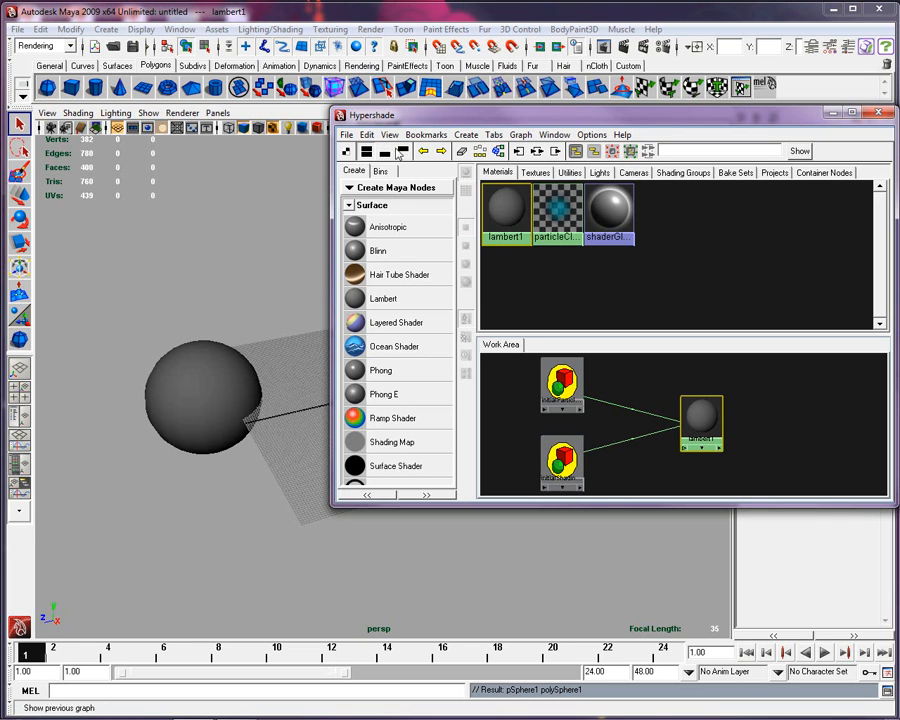
left_click(346, 134)
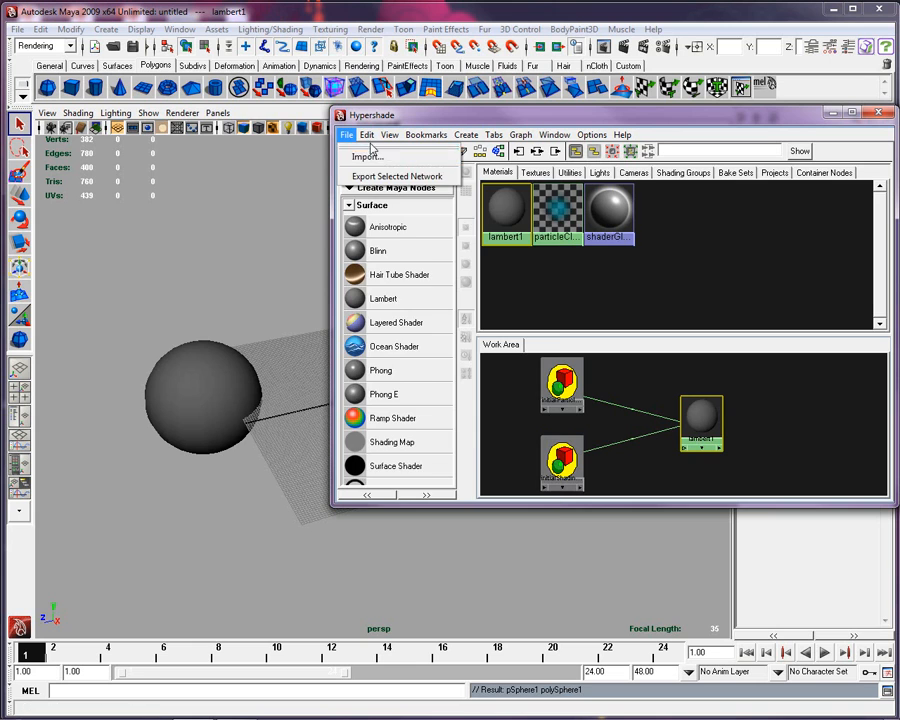
mouse_move(369, 140)
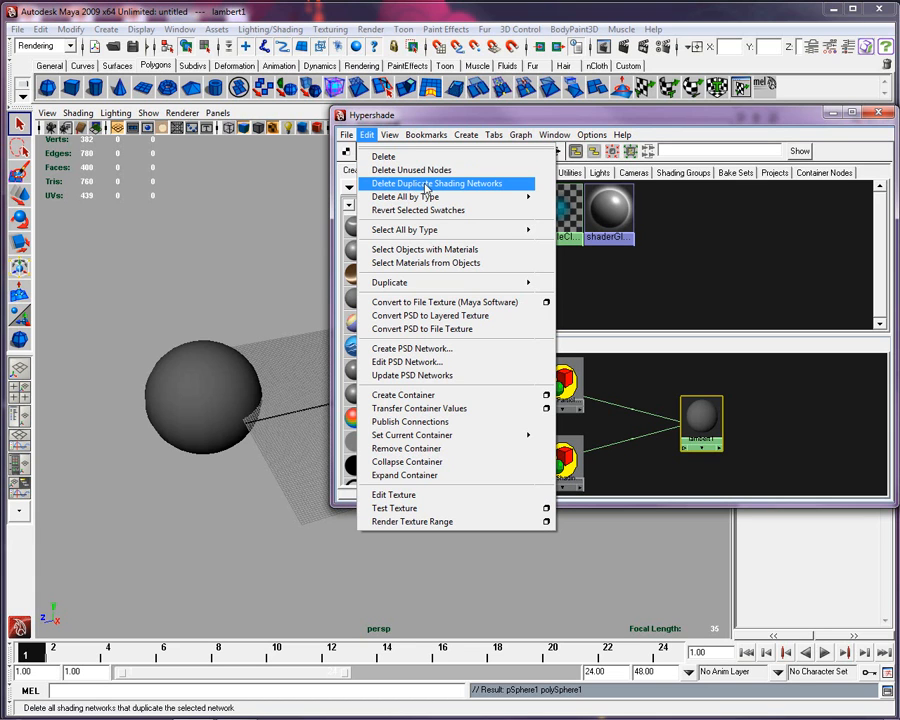
mouse_move(421, 203)
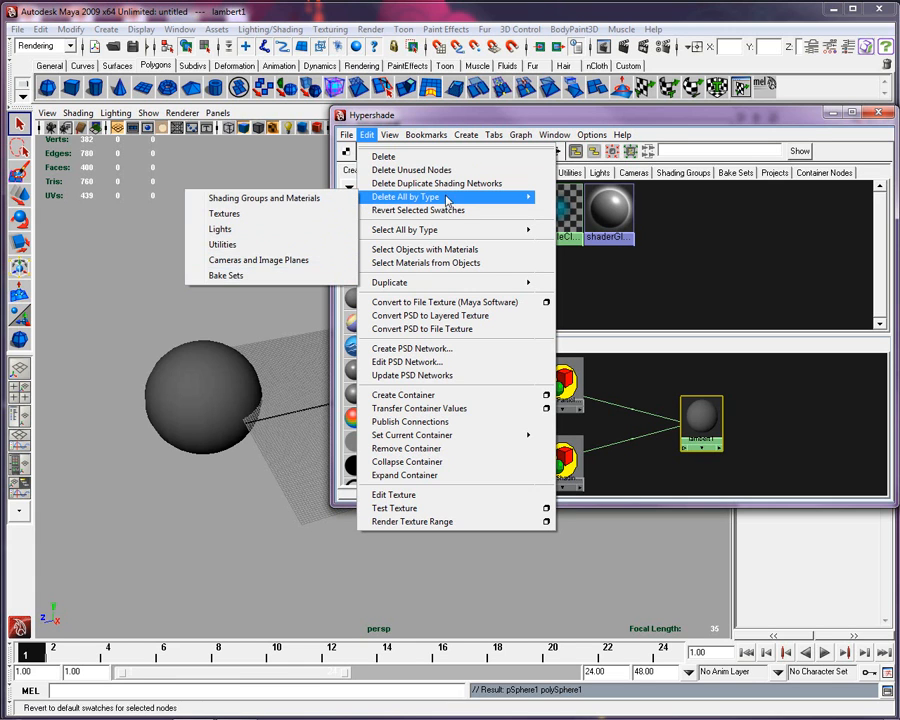
mouse_move(458, 231)
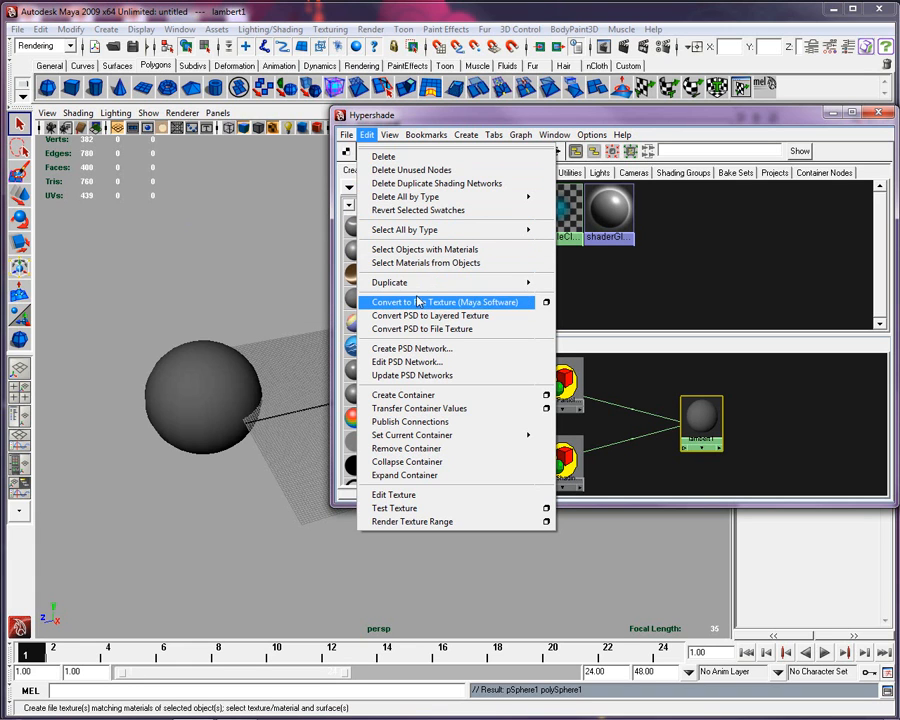
mouse_move(432, 289)
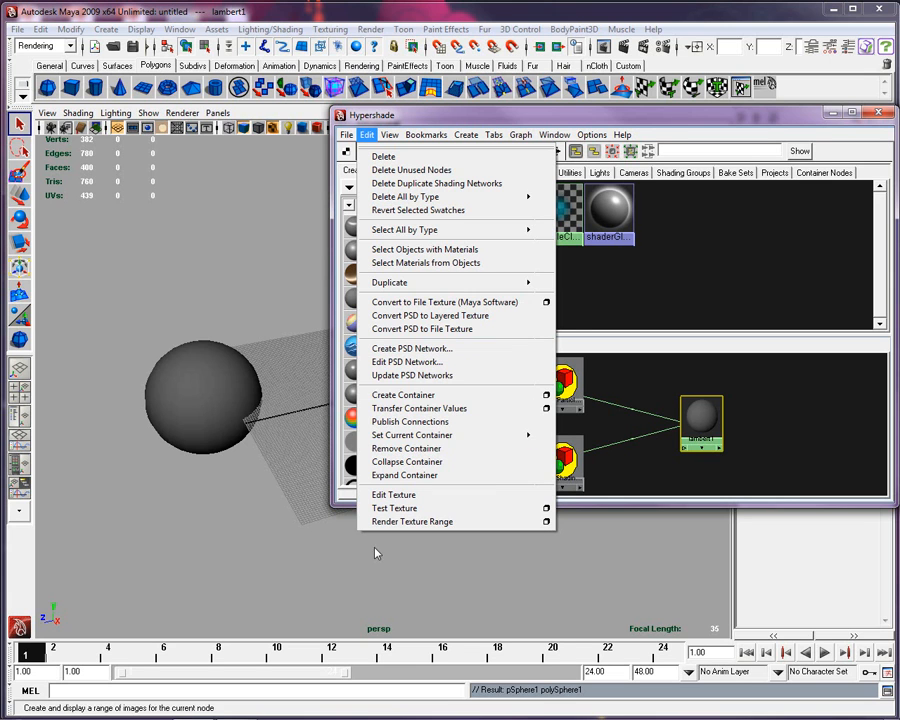
left_click(395, 140)
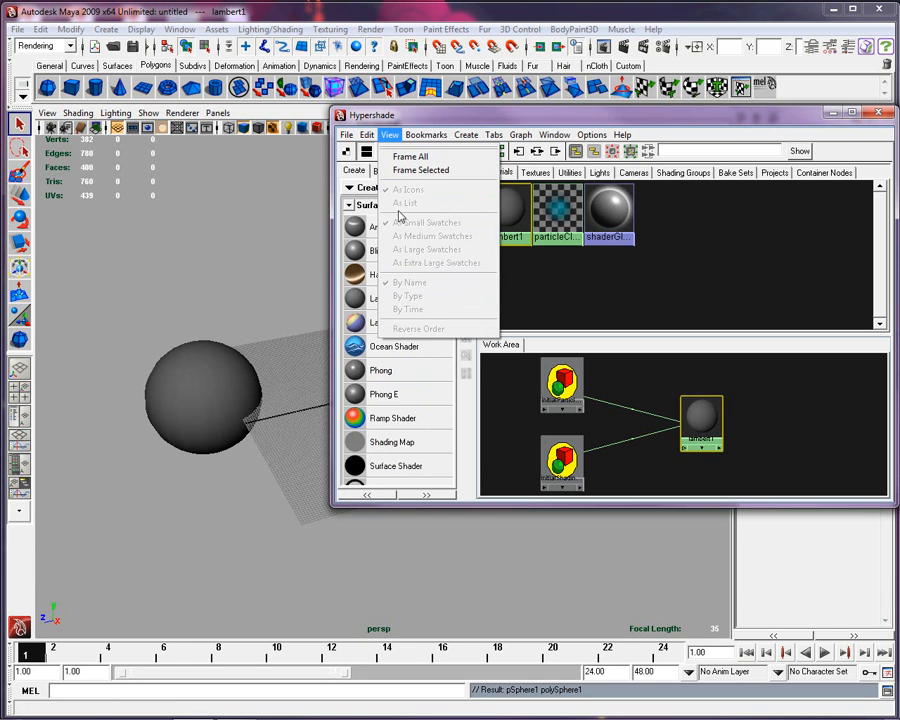
Bookmark the current Hypershade graph under the name 1111 and check that it is listed.
mouse_move(416, 138)
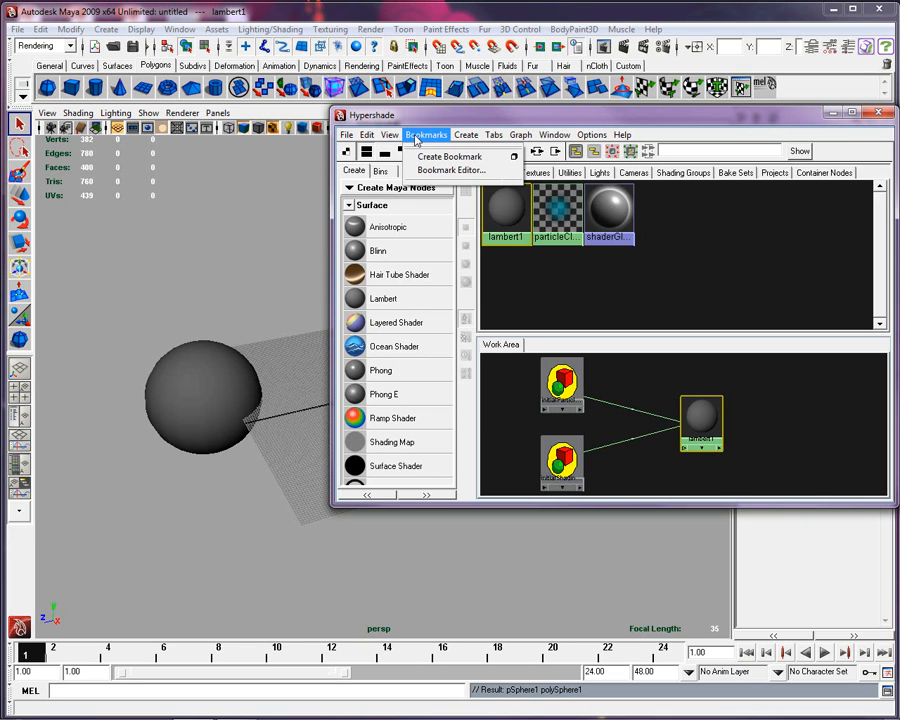
left_click(513, 156)
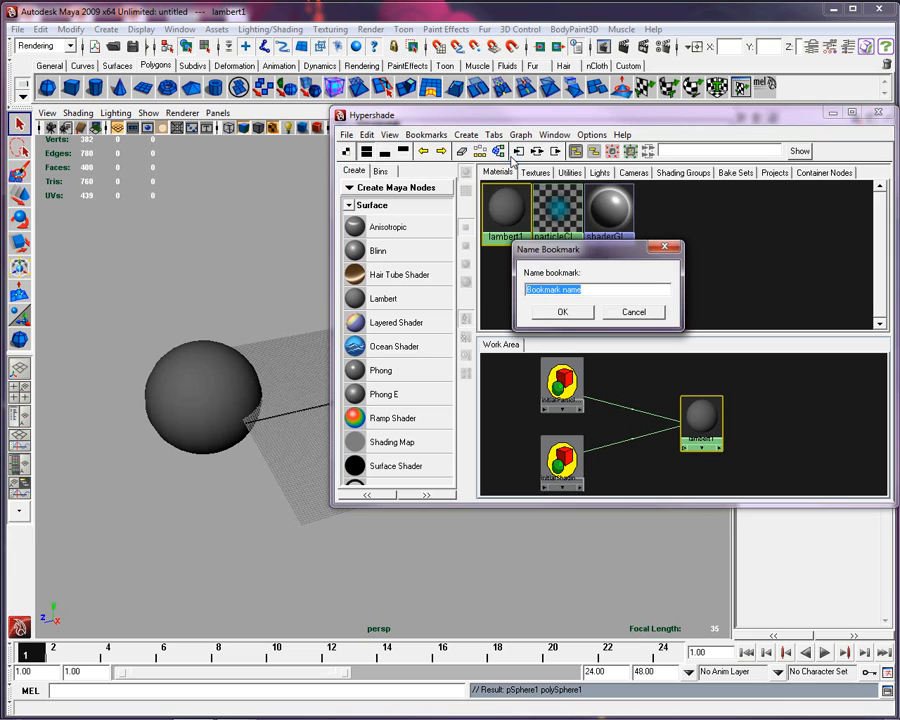
type("1111")
left_click(577, 317)
left_click(431, 137)
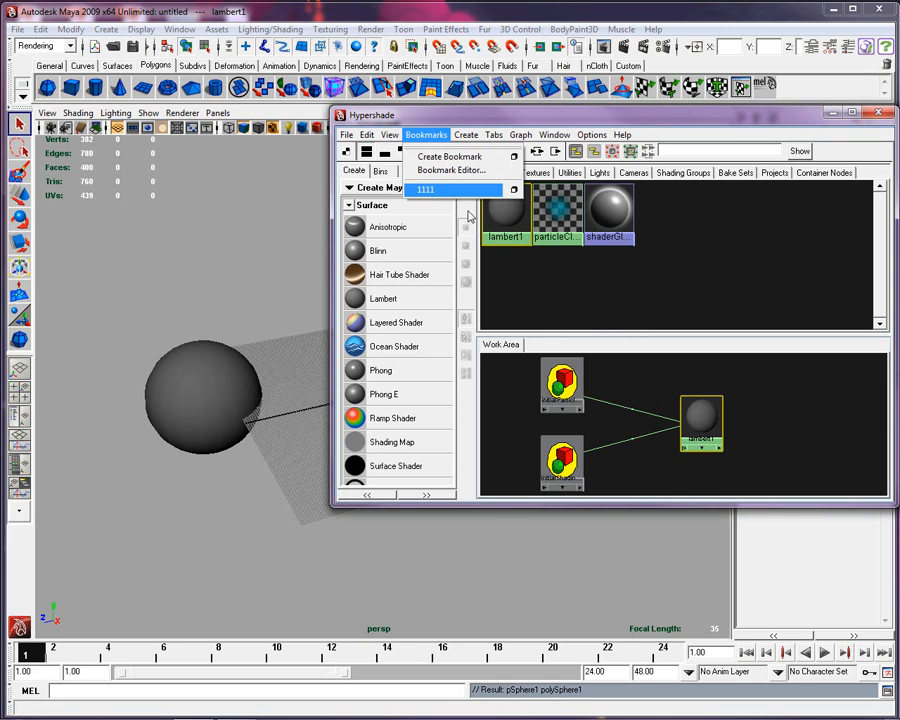
mouse_move(466, 138)
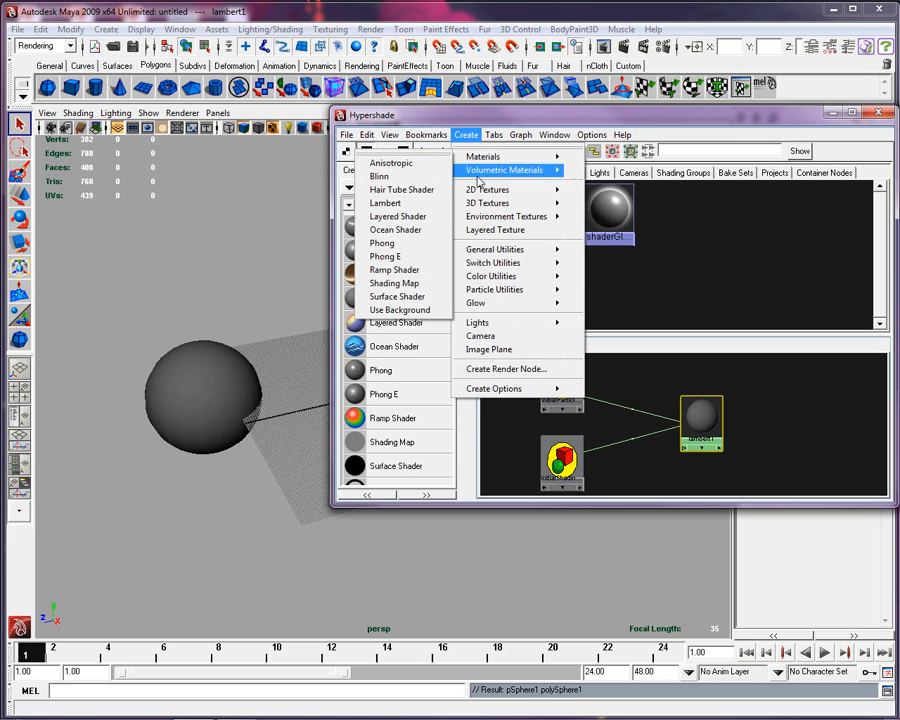
mouse_move(494, 388)
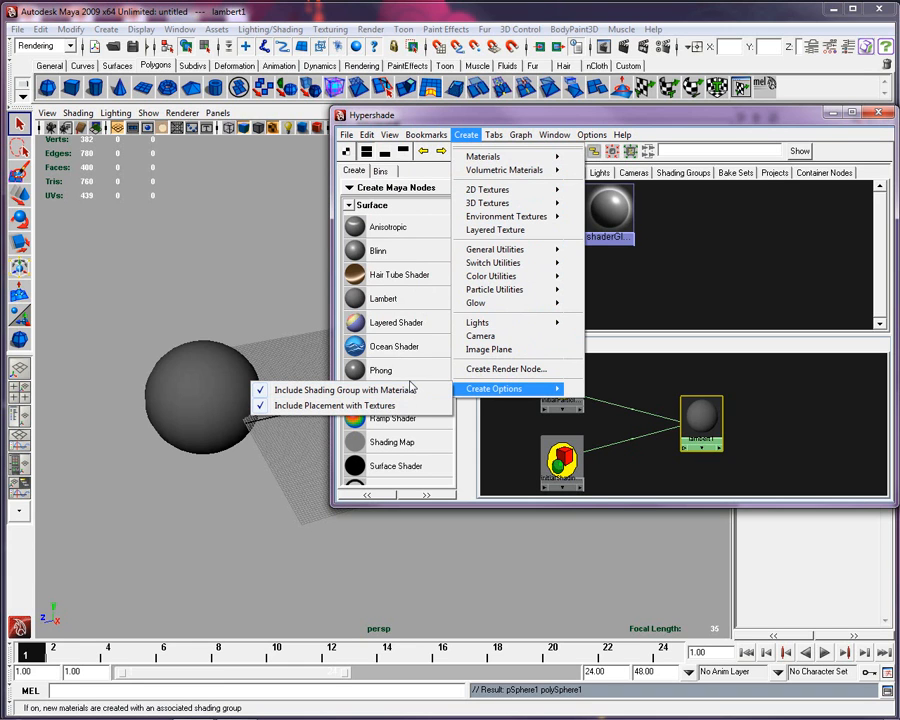
mouse_move(495, 138)
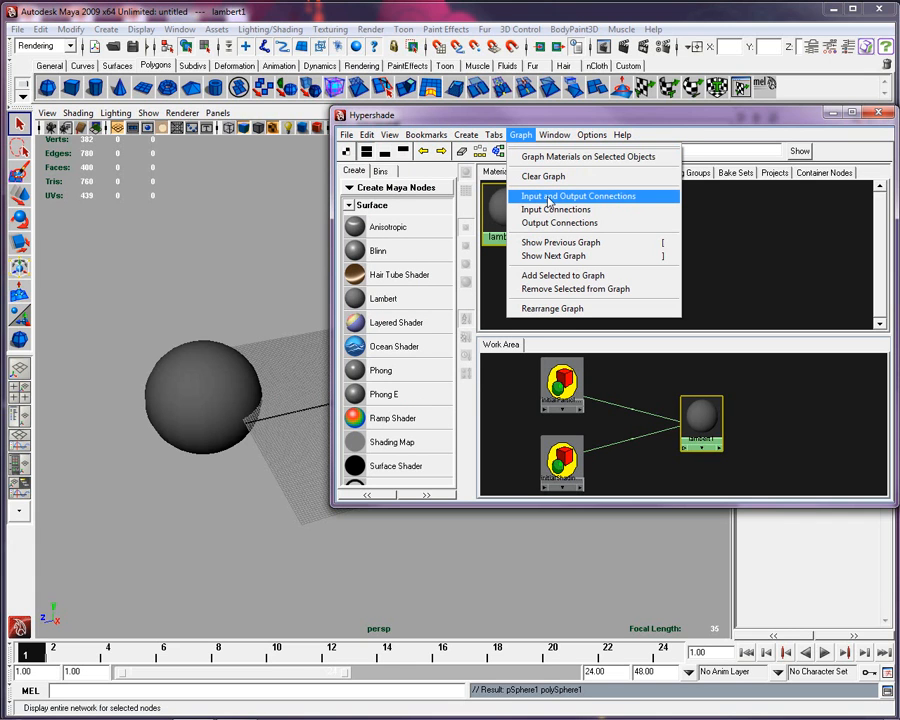
mouse_move(426, 134)
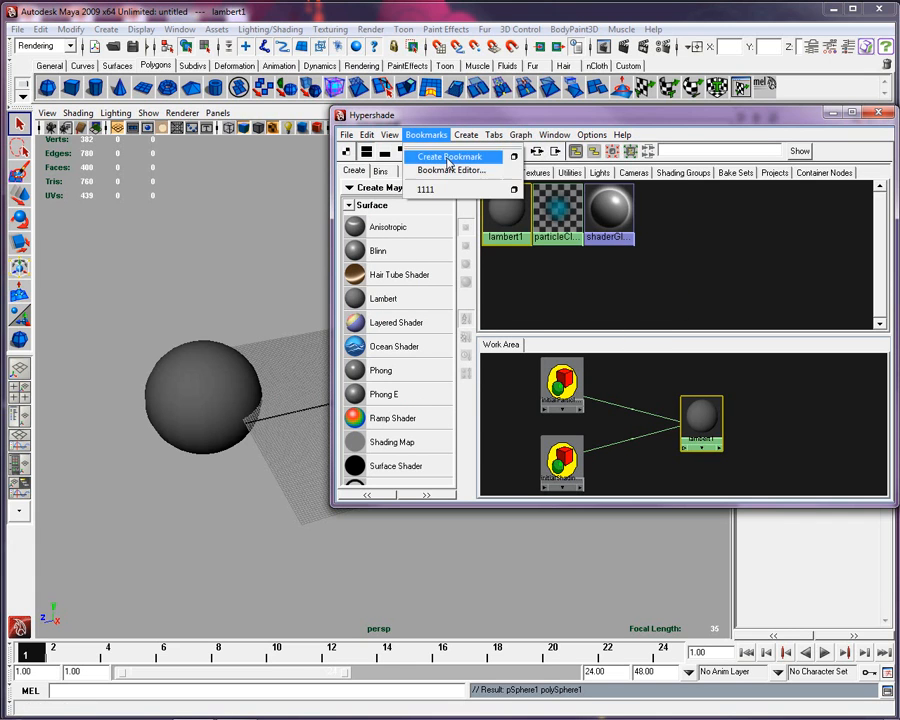
left_click(552, 135)
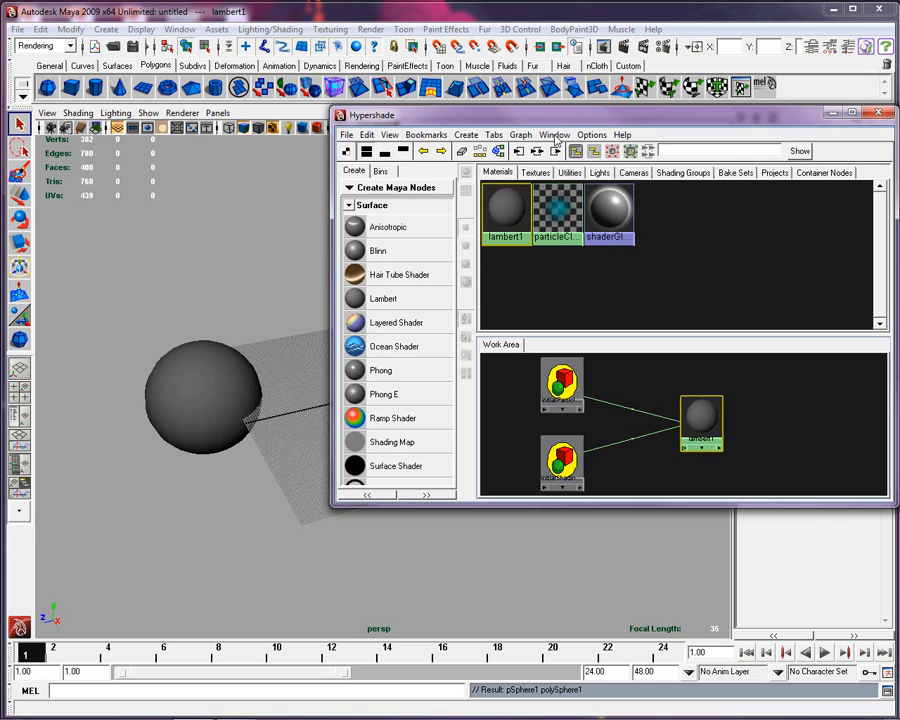
left_click(601, 138)
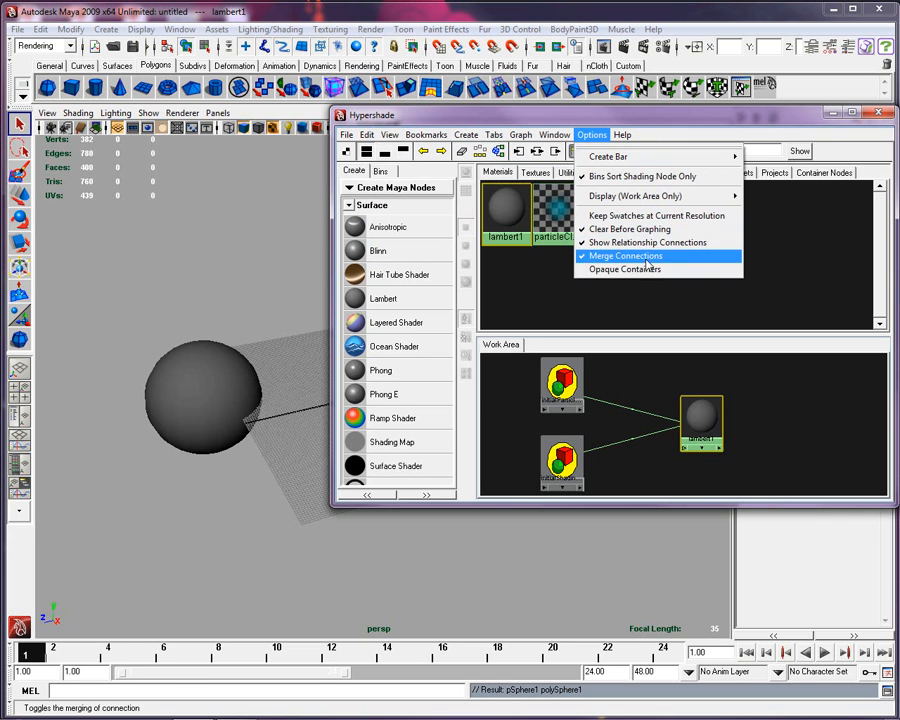
left_click(647, 119)
Look through the Hypershade node categories from Textures to Container Nodes, return to Materials, and look over the list of creatable surface shaders.
left_click_drag(492, 121, 433, 99)
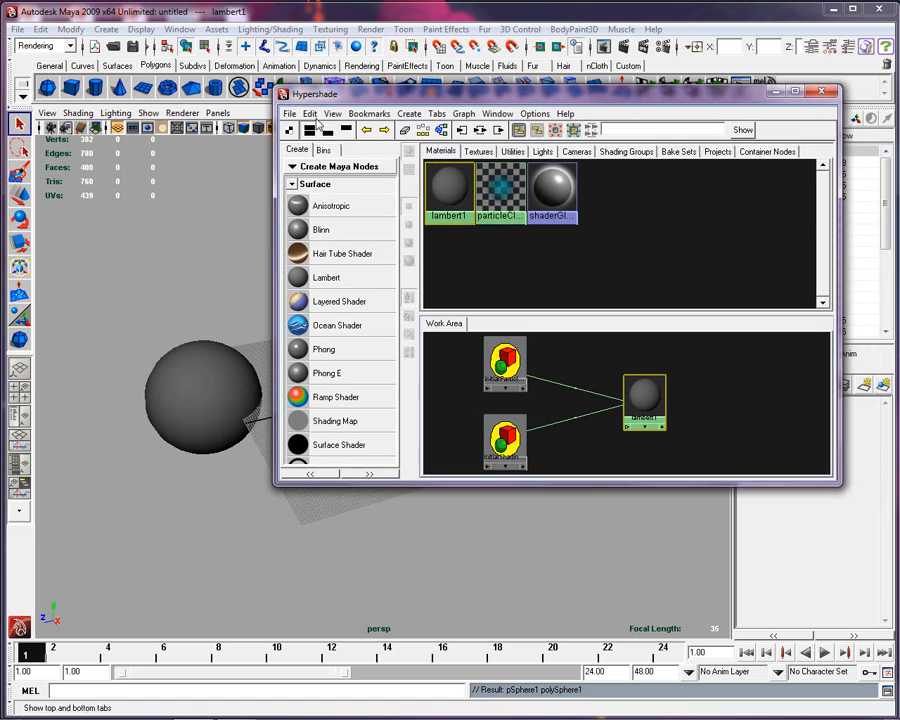
left_click(478, 151)
left_click(512, 152)
left_click(542, 152)
left_click(577, 152)
left_click(624, 152)
left_click(678, 152)
left_click(717, 152)
left_click(766, 151)
left_click(441, 152)
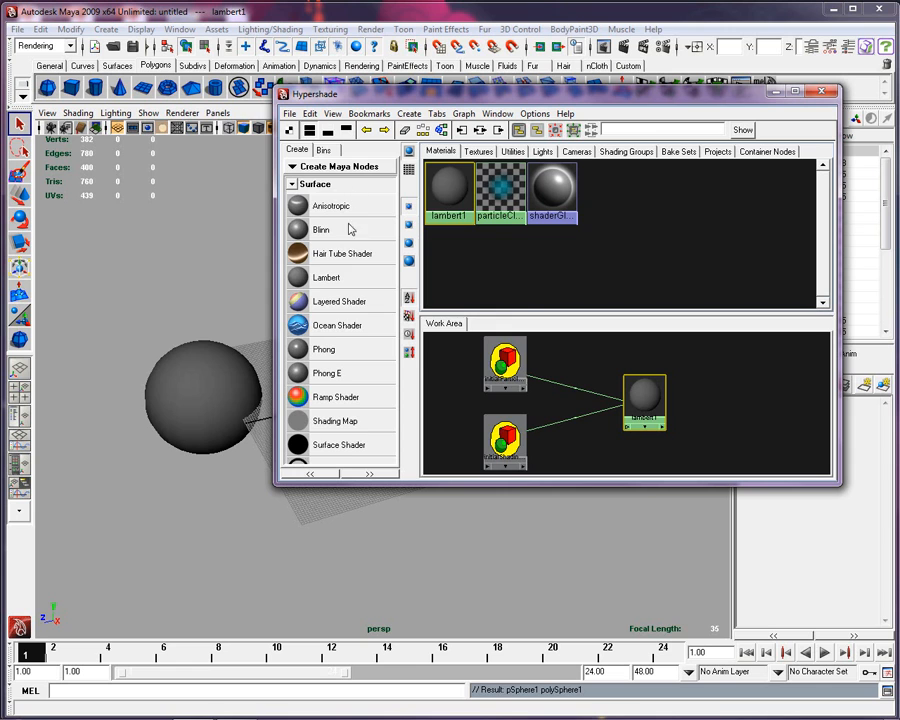
scroll(352, 412, "down", 3)
scroll(352, 412, "up", 3)
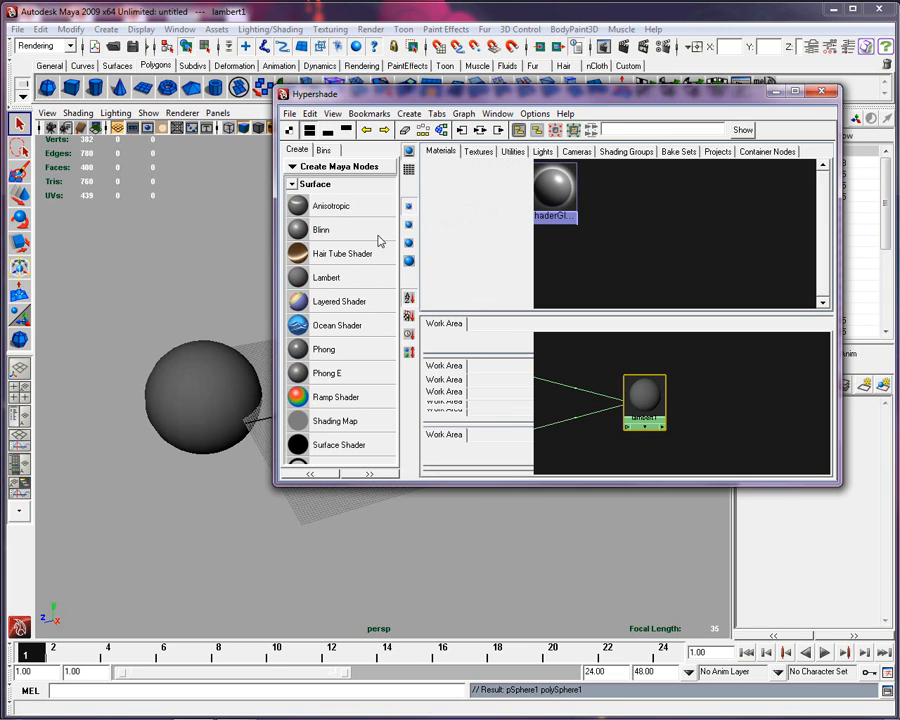
Create a Phong material and open its attributes for editing.
left_click_drag(525, 93, 468, 99)
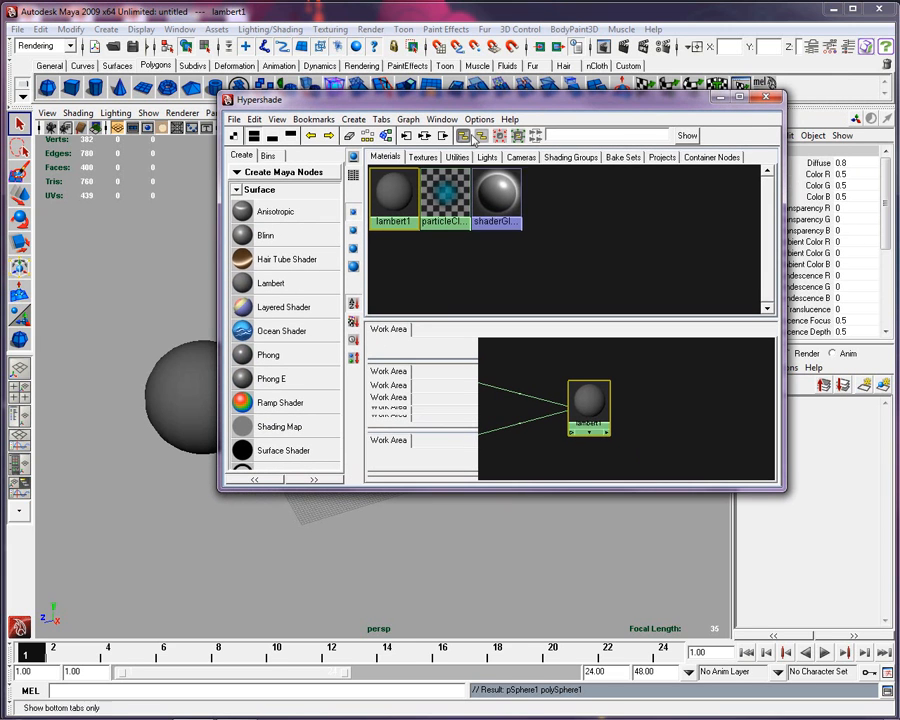
left_click(266, 355)
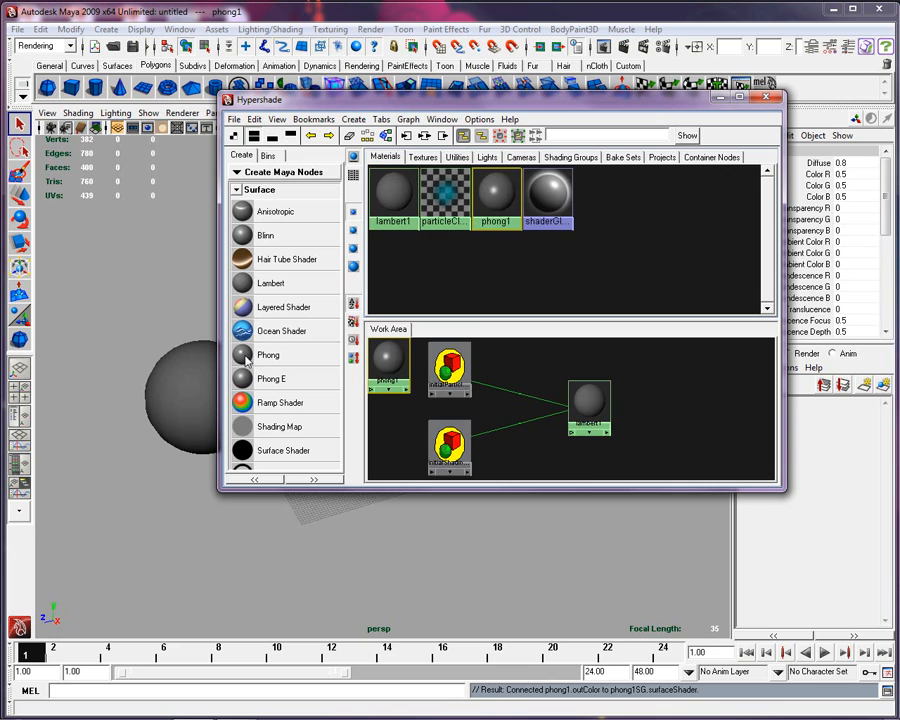
double_click(494, 190)
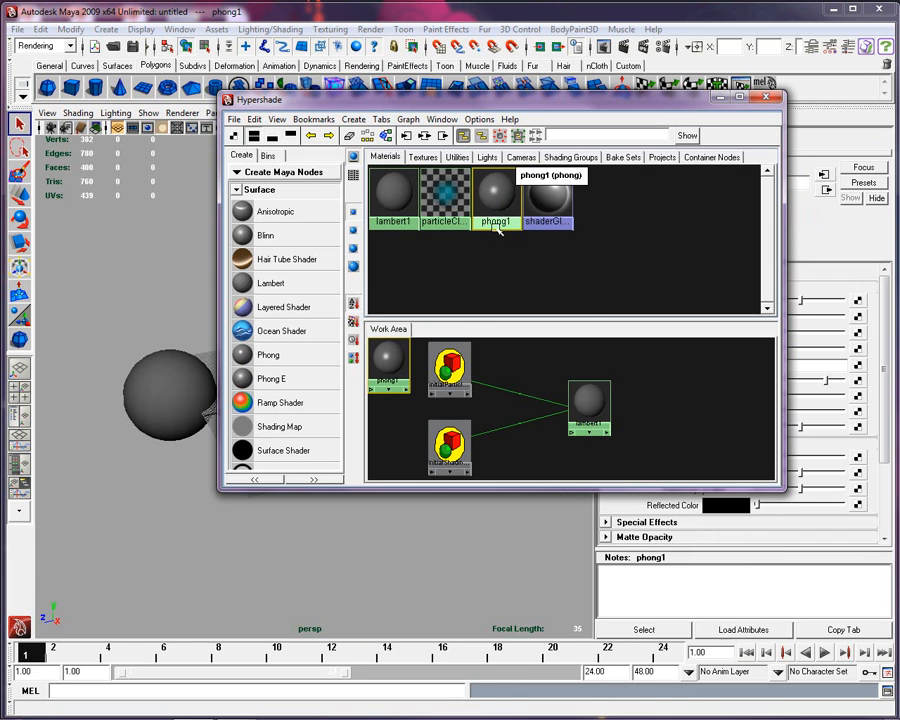
Try to rename the new Phong material as Test_shader.
right_click_drag(497, 225, 446, 368)
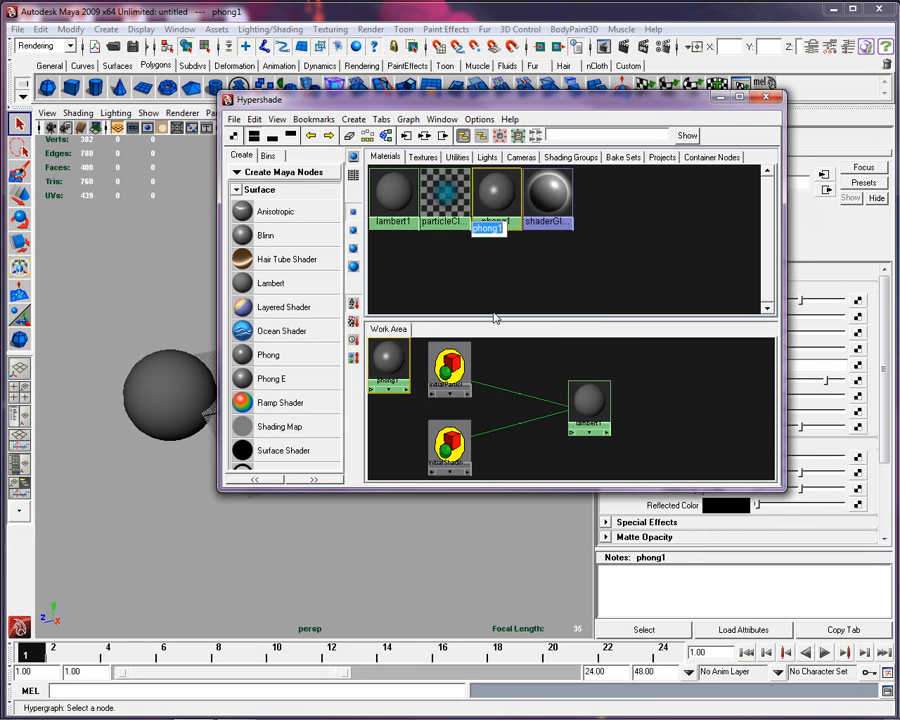
key("BackSpace")
type("Test_shader")
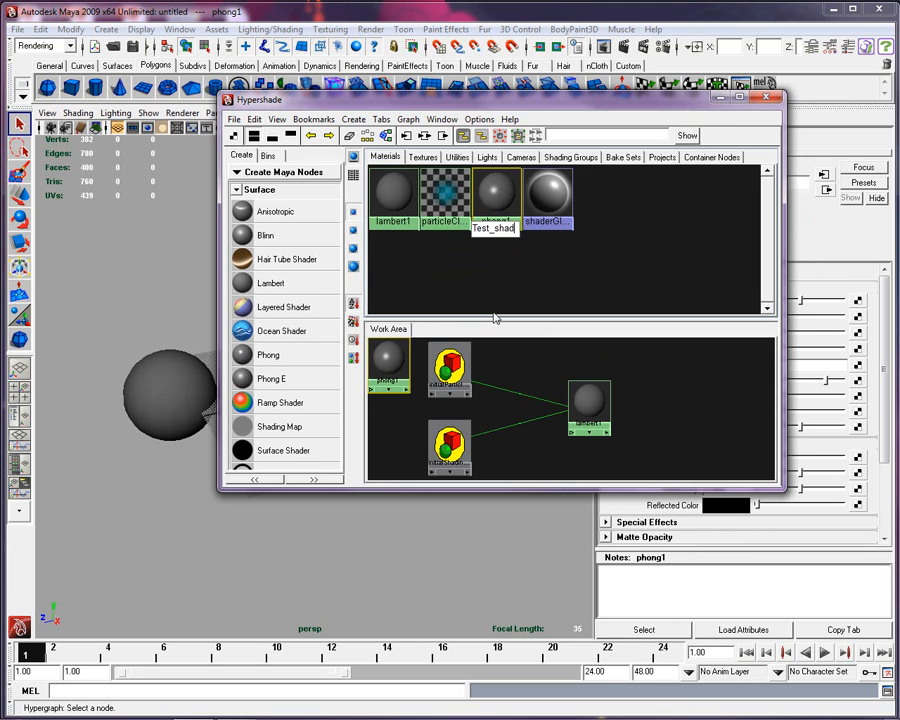
left_click(499, 289)
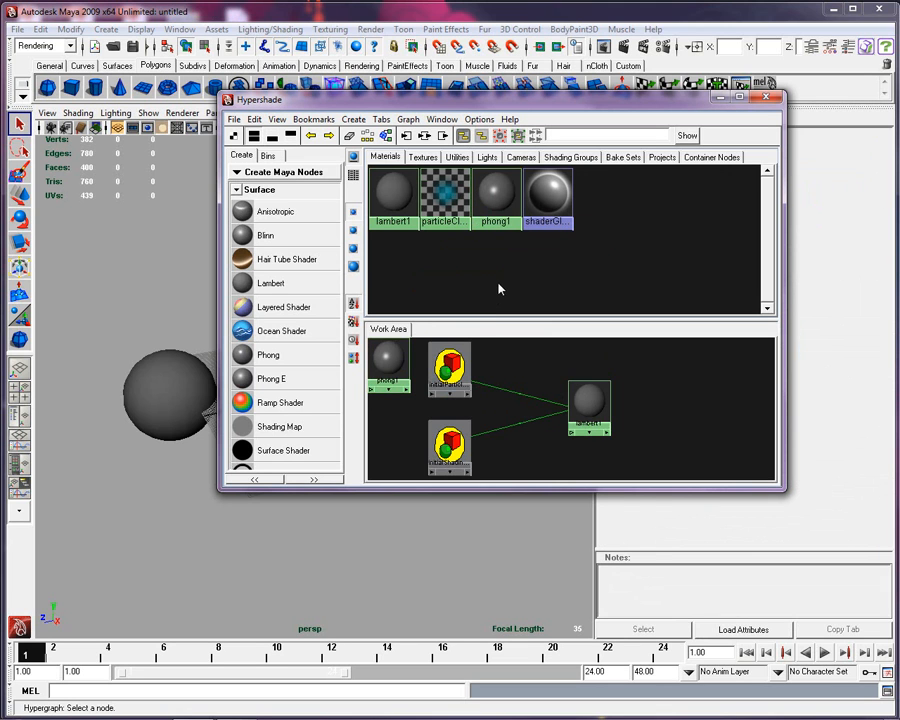
Rename the new Phong material as Test.
left_click(500, 216)
right_click(503, 220)
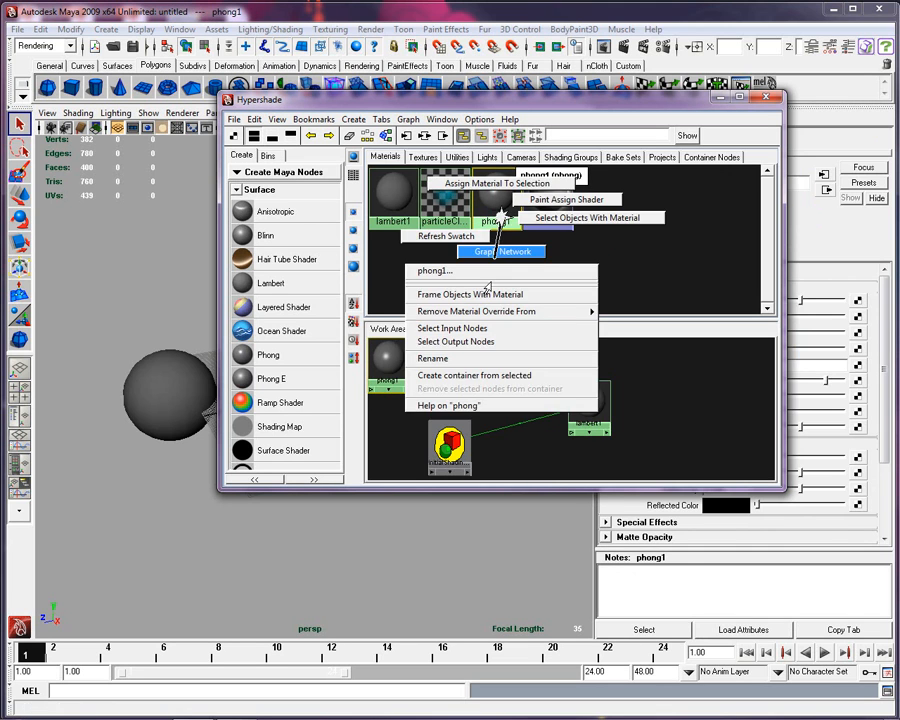
left_click(432, 356)
type("Test")
key("Return")
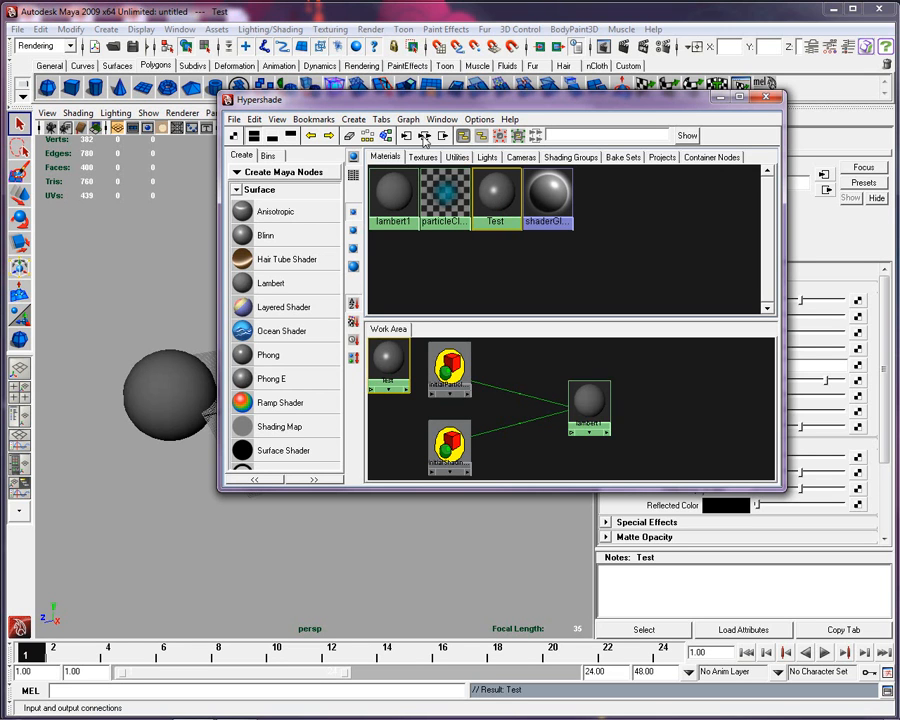
Graph the input and output connections of the Test material in the work area.
left_click(424, 138)
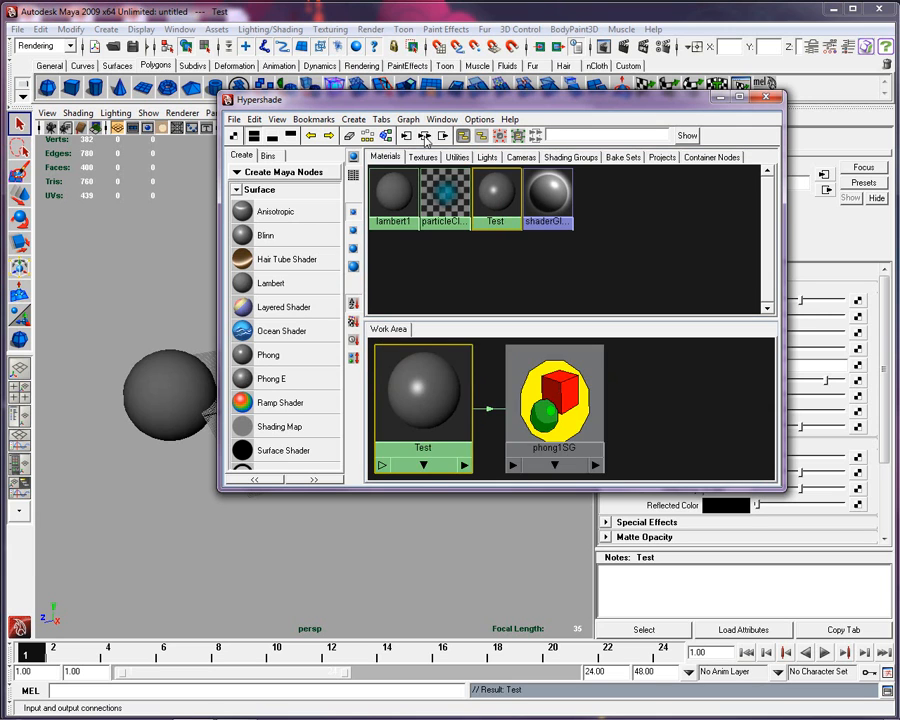
right_click_drag(639, 430, 491, 396, "alt")
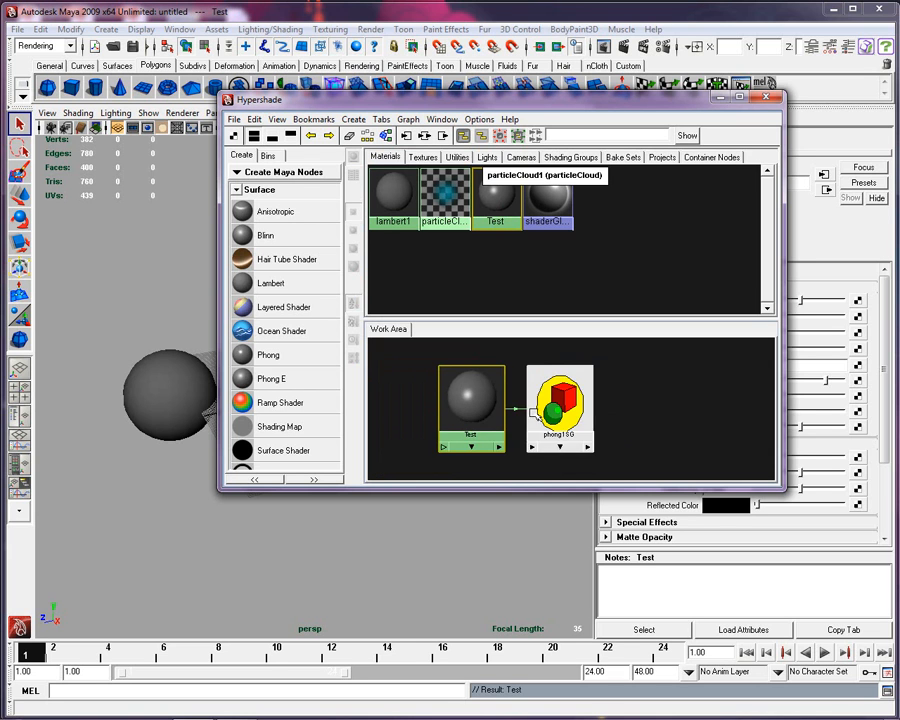
right_click_drag(582, 413, 550, 412, "alt")
Move the Hypershade window clear of the Attribute Editor and look over the Test material's Phong attributes.
left_click_drag(612, 100, 450, 94)
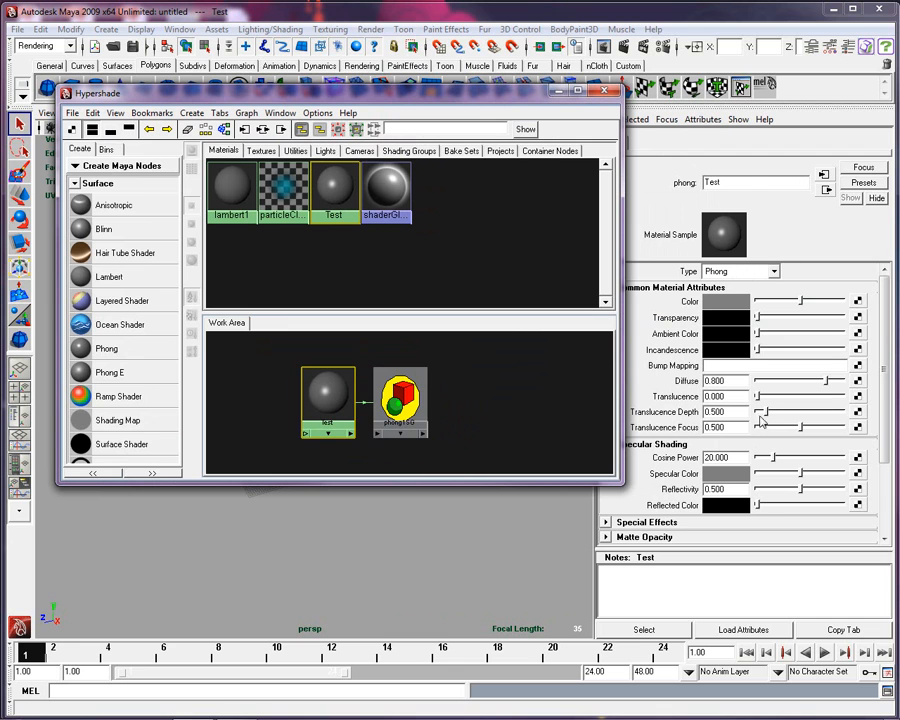
left_click_drag(523, 95, 490, 135)
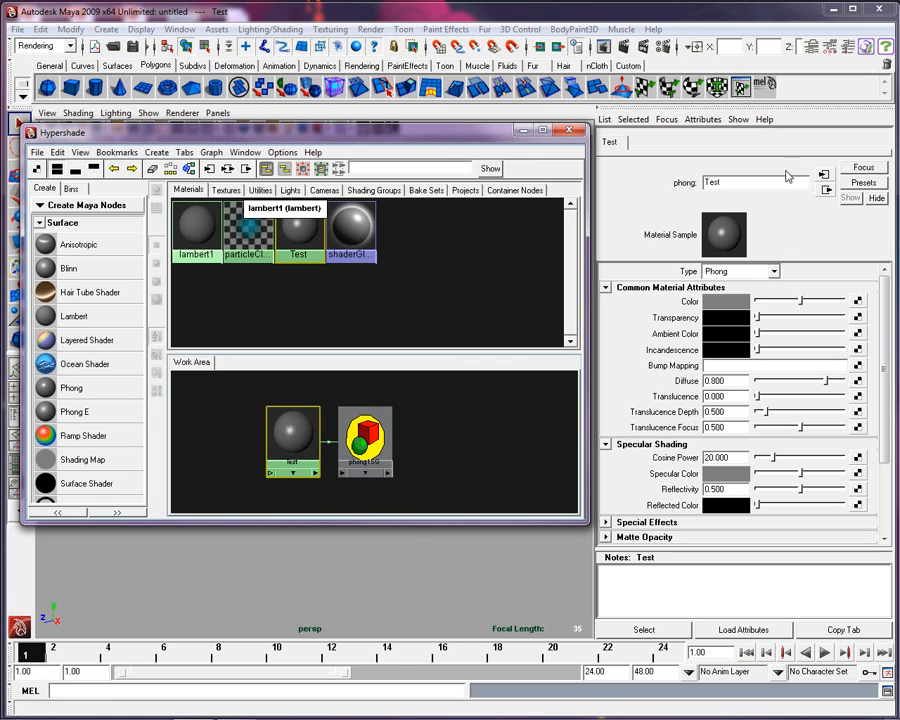
left_click_drag(881, 301, 878, 429)
scroll(878, 432, "up", 5)
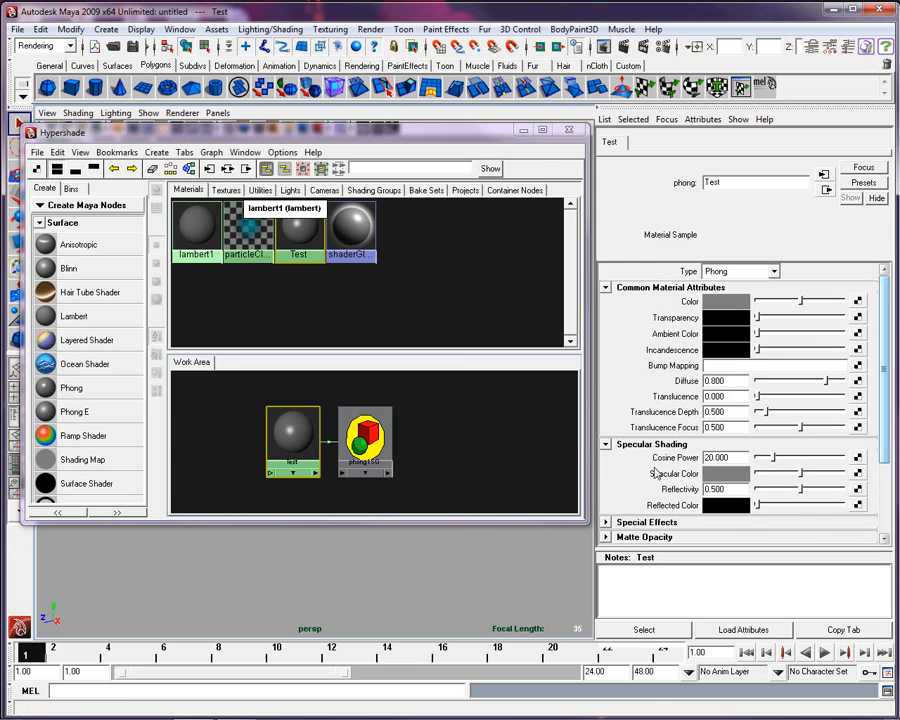
scroll(340, 442, "down", 1)
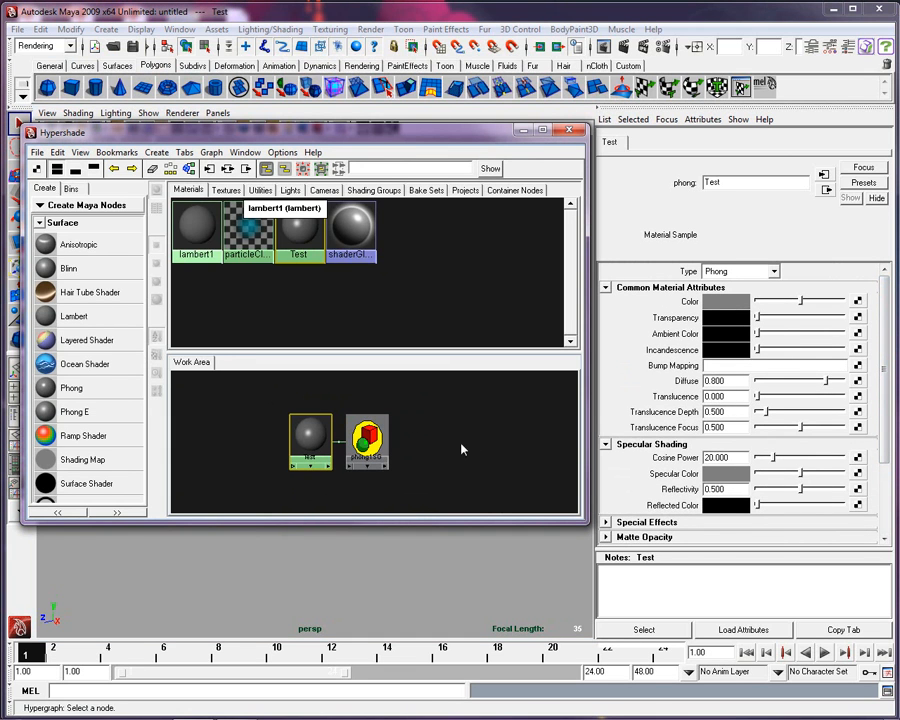
Map an Ocean texture to the Color attribute of the Test material.
left_click(857, 302)
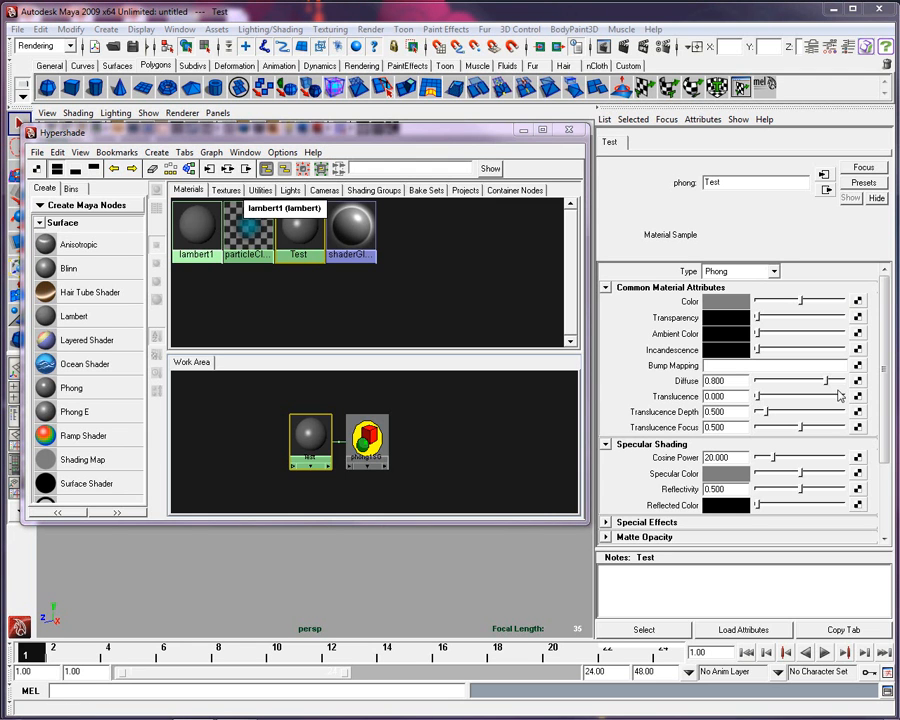
left_click_drag(645, 122, 512, 120)
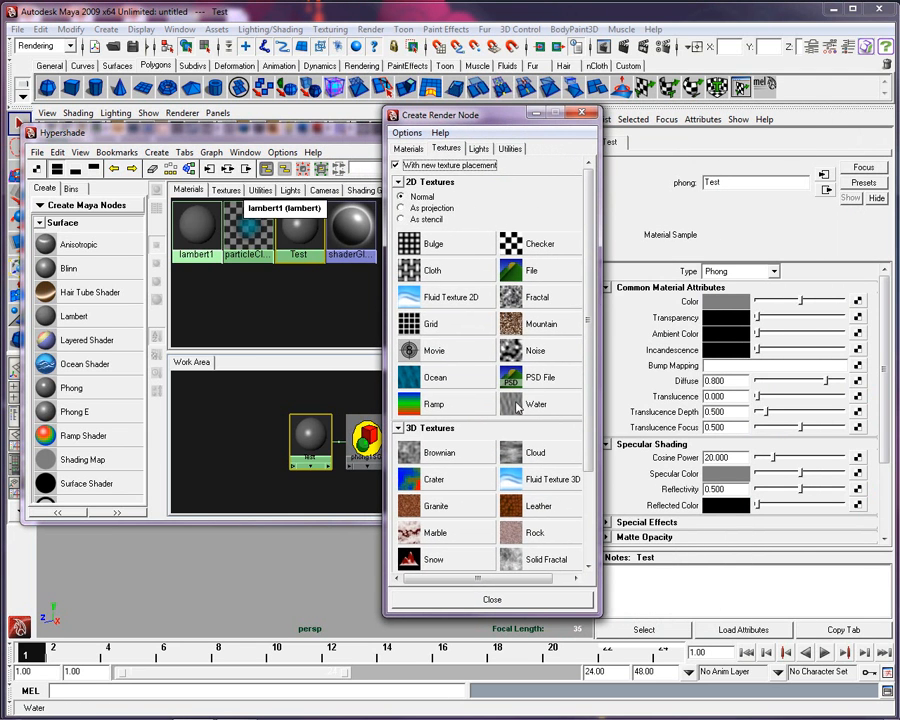
left_click(430, 377)
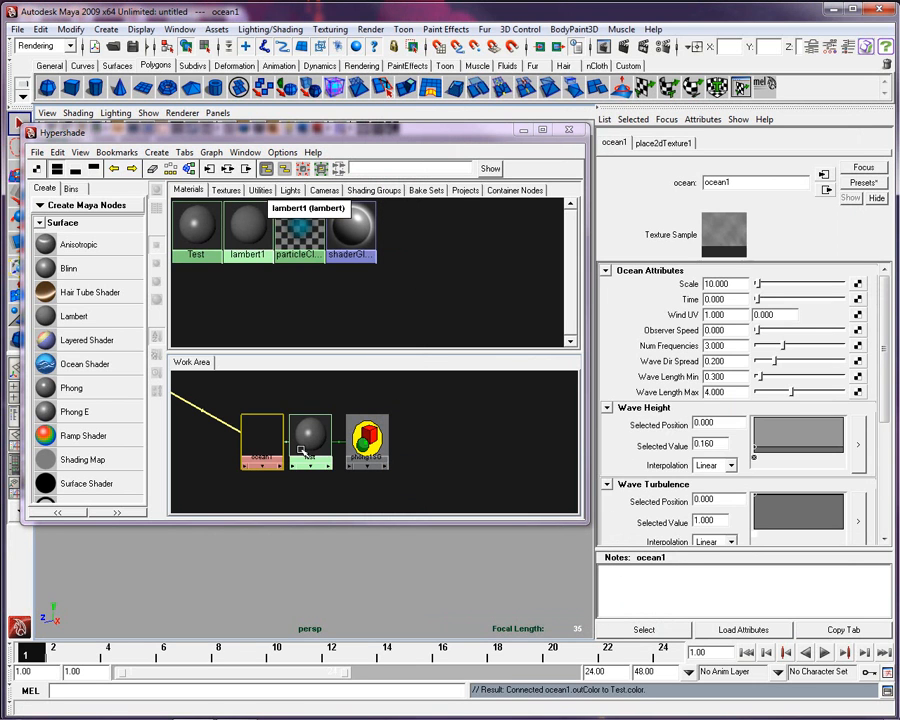
Space the ocean texture node away from the Test node in the work area and select the Test node.
scroll(308, 453, "down", 3)
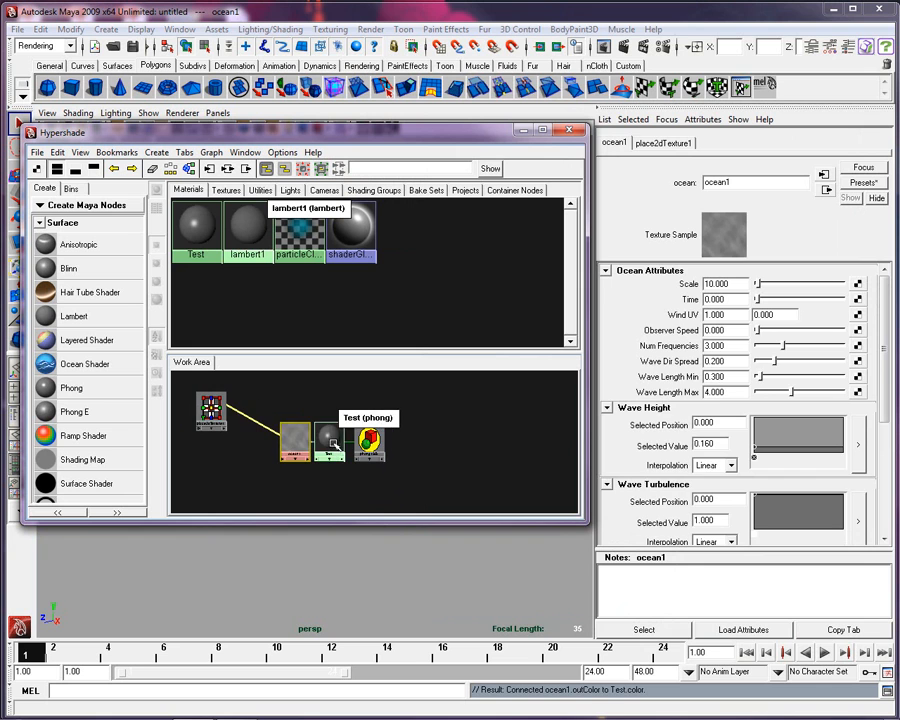
left_click(328, 438)
left_click(279, 441)
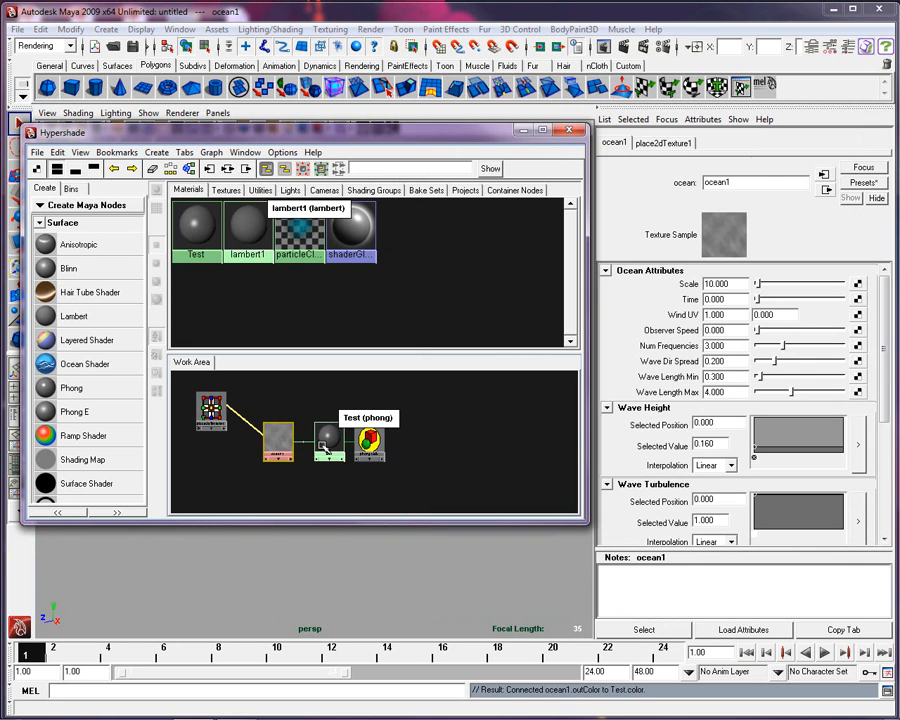
left_click(327, 443)
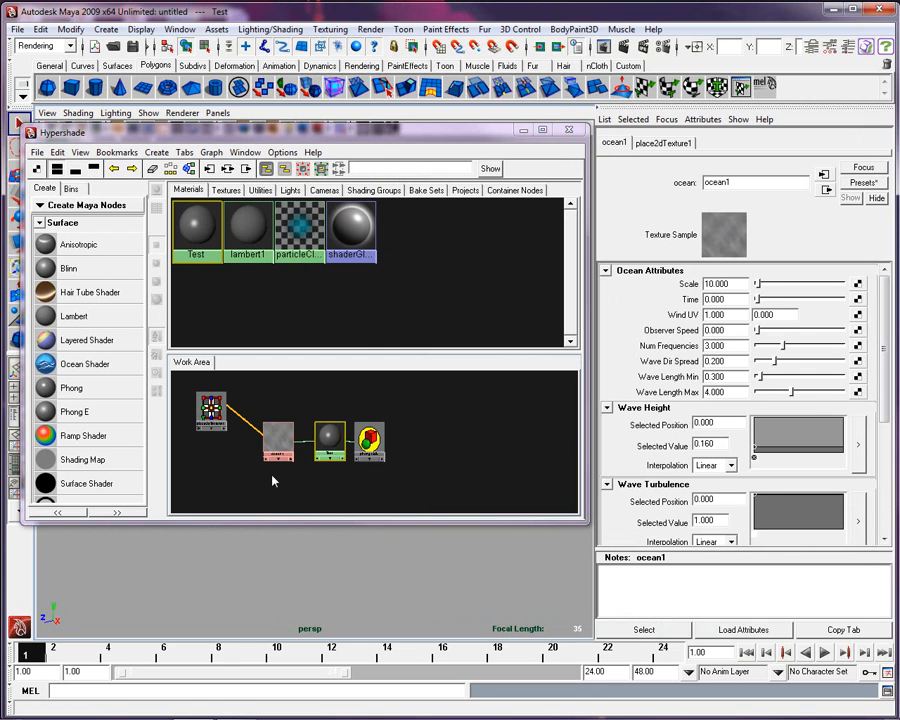
Delete the ocean texture node and its 2D placement node from the work area.
left_click(285, 440)
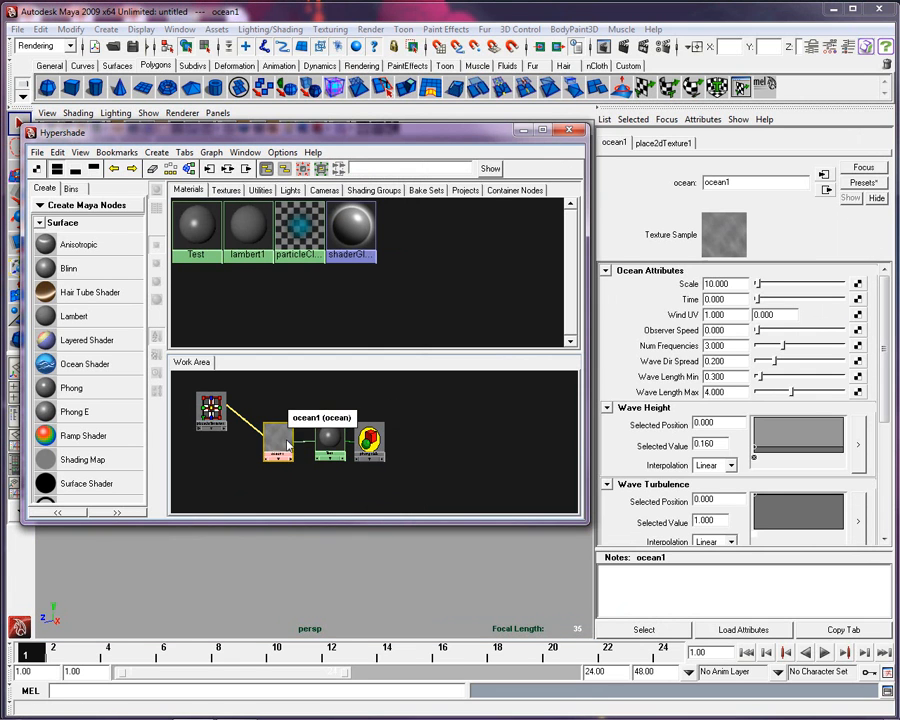
key("Delete")
left_click(210, 408)
key("Delete")
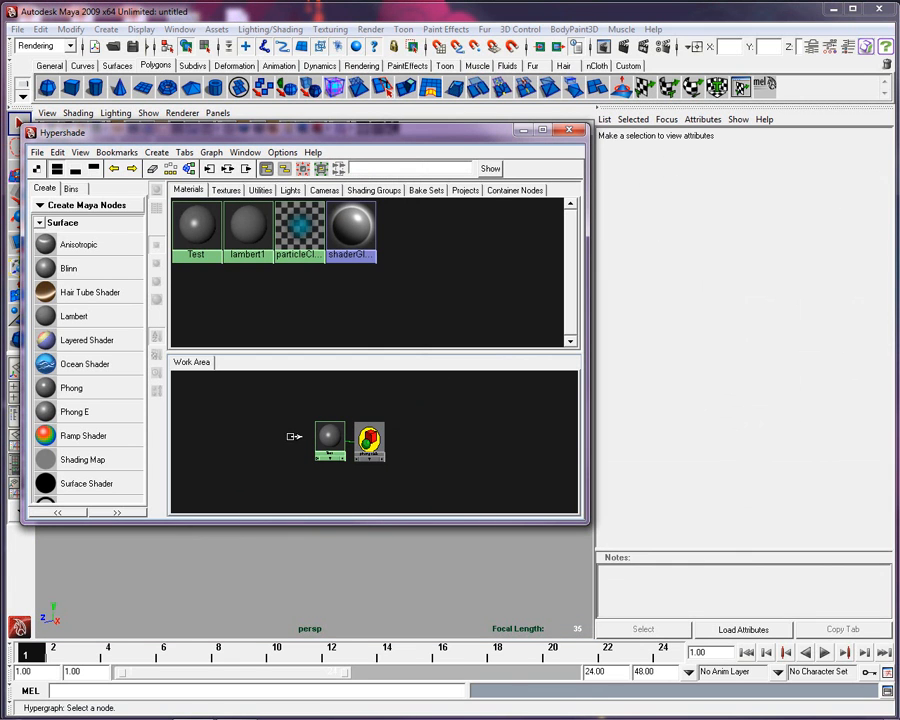
Map a Ramp texture to the Color attribute of the Test material and select the ramp's blue color entry.
left_click(329, 436)
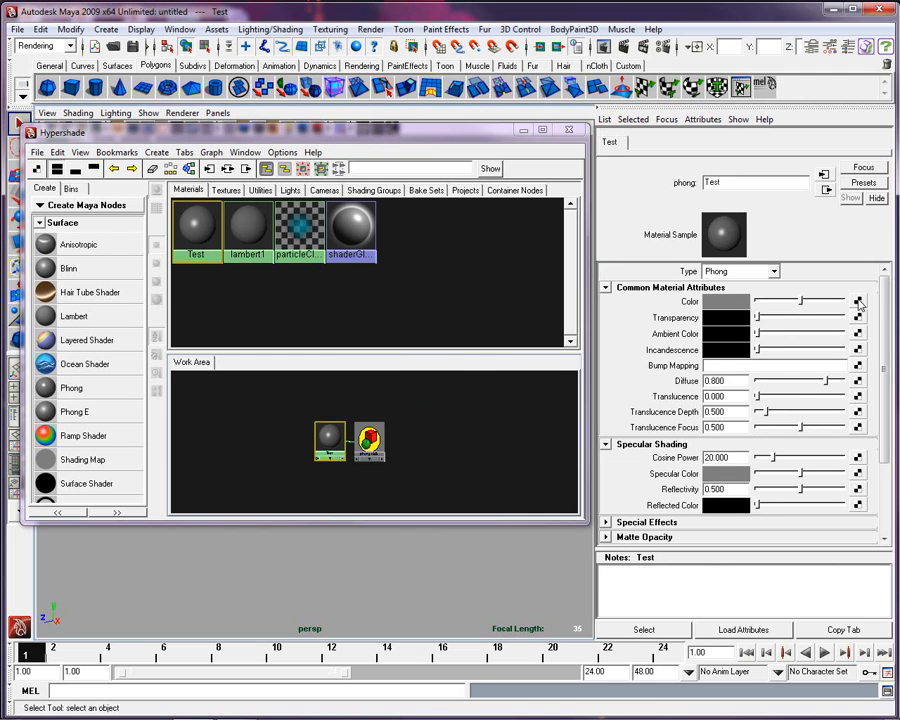
left_click(857, 302)
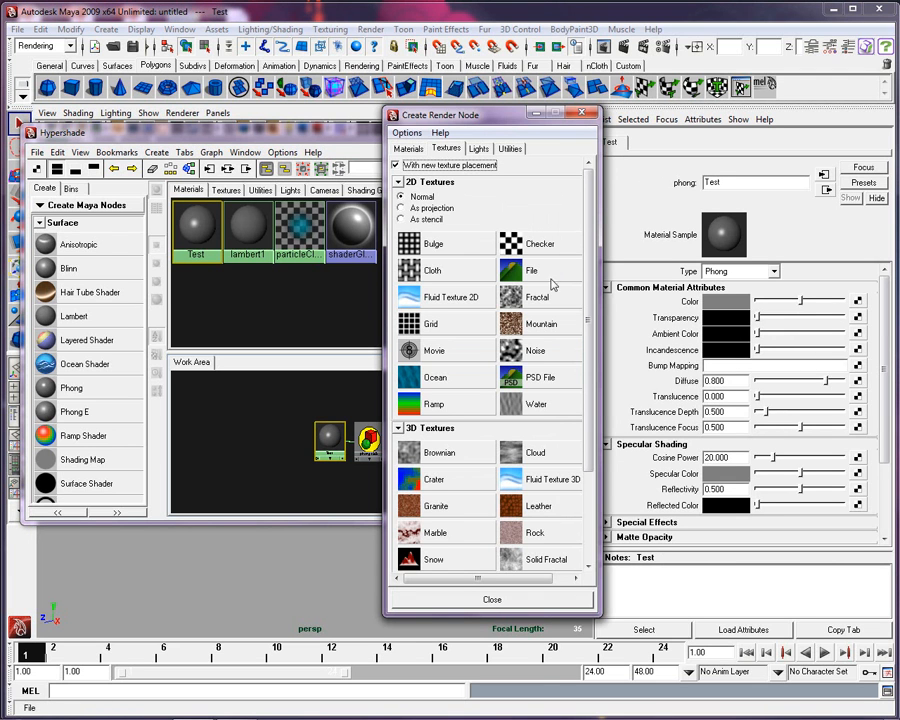
left_click(432, 404)
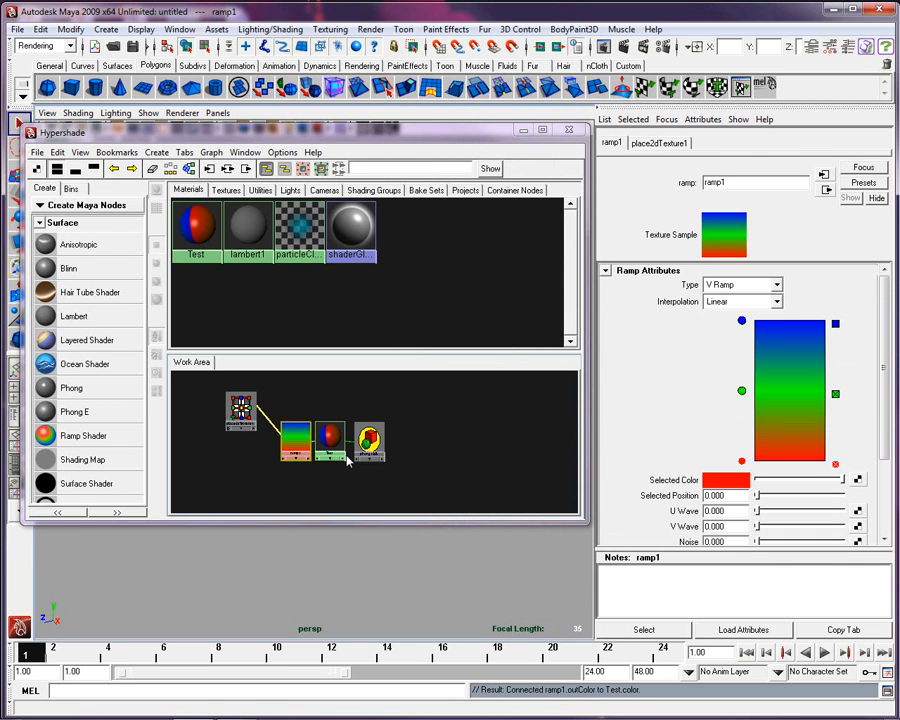
left_click_drag(388, 130, 441, 116)
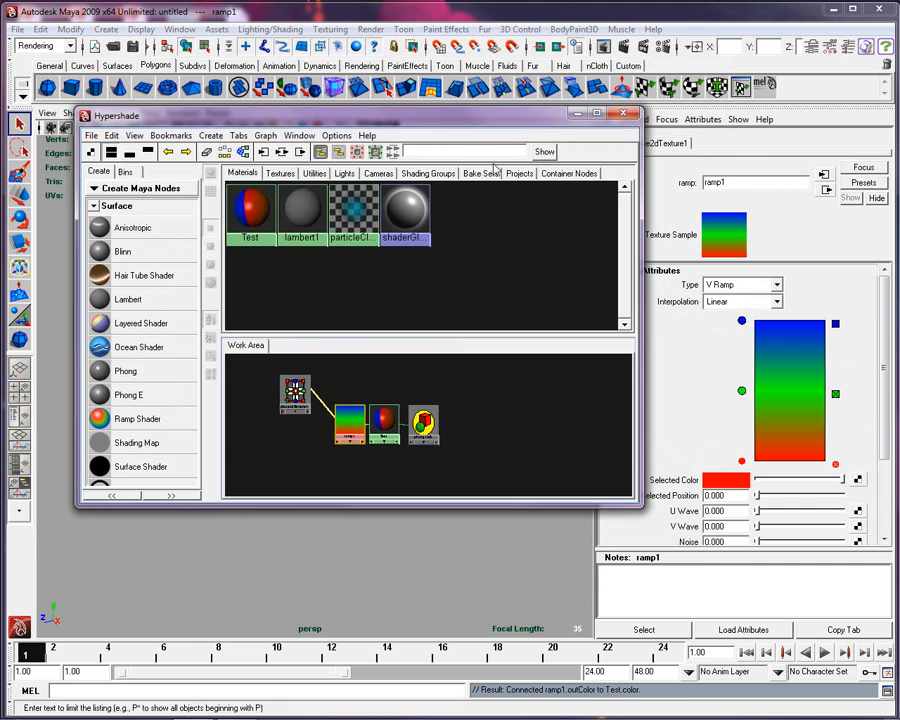
left_click(742, 321)
Assign the Test material to the sphere in the perspective view.
left_click_drag(505, 120, 710, 91)
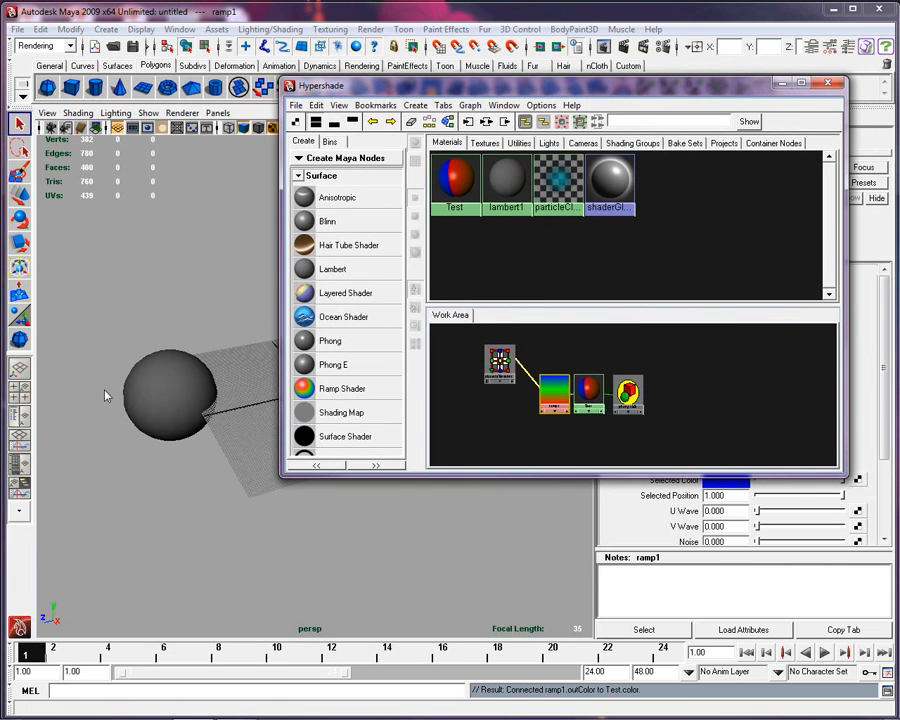
left_click(157, 381)
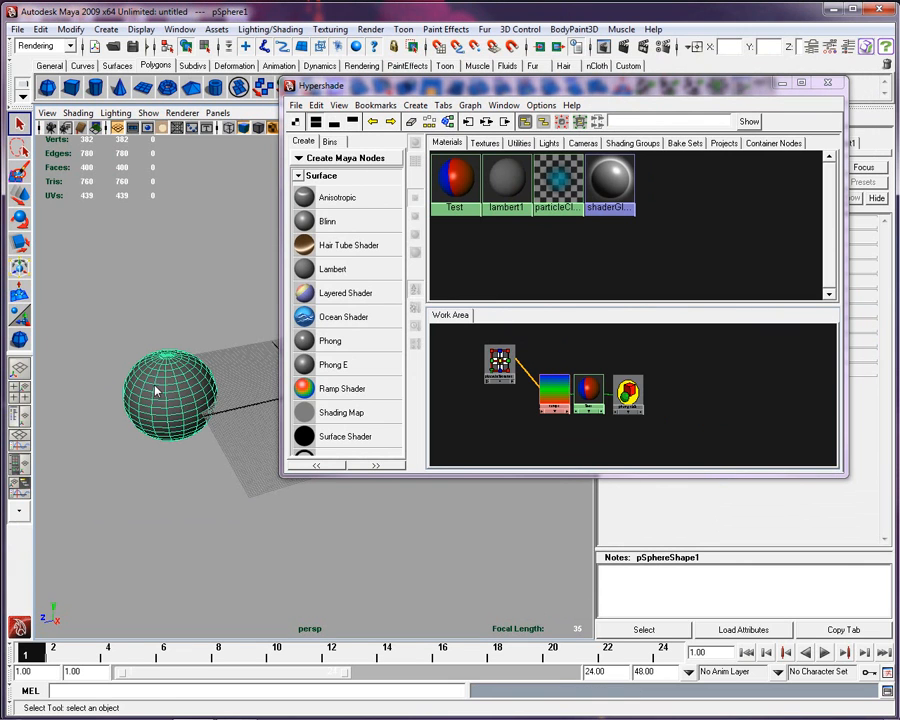
right_click(588, 390)
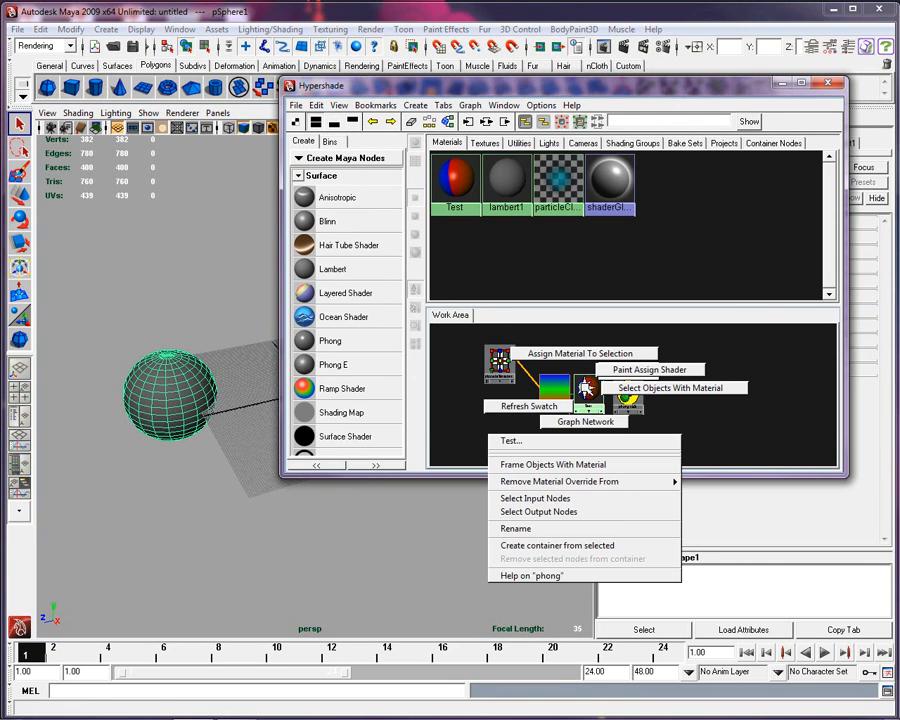
left_click(560, 354)
left_click(181, 522)
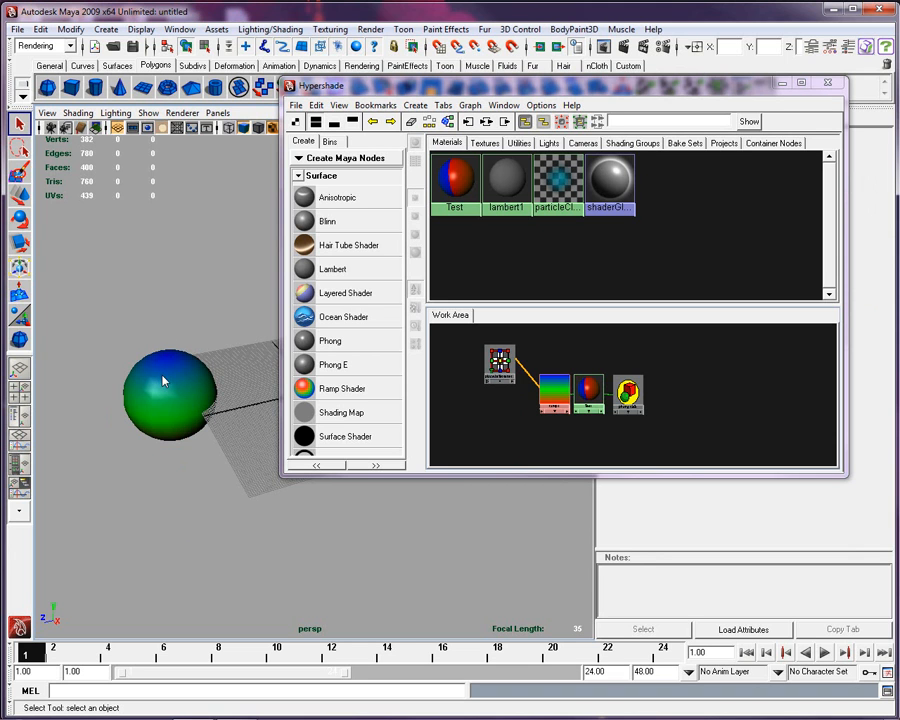
left_click_drag(165, 382, 87, 384, "alt")
left_click(87, 384)
middle_click_drag(212, 482, 238, 523, "alt")
left_click_drag(187, 460, 203, 434, "alt")
Space the ramp texture node away from the Test node in the work area and select the Test node.
left_click(596, 388)
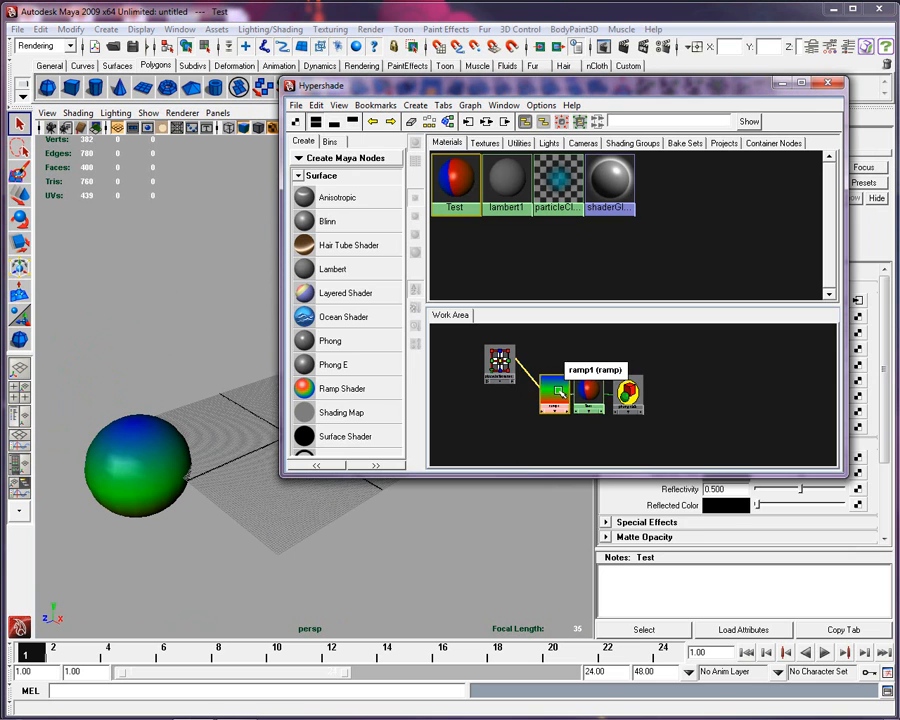
left_click_drag(553, 385, 543, 385)
left_click(590, 390)
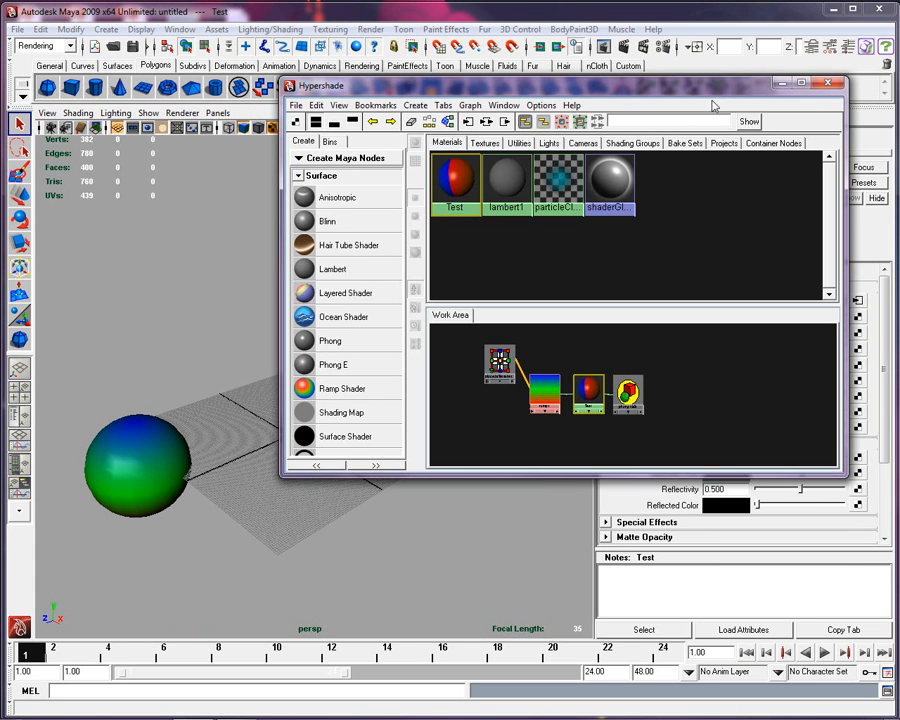
Uncover the Test material's attributes and delete the ramp texture node and its 2D placement node from the work area.
left_click_drag(717, 91, 492, 56)
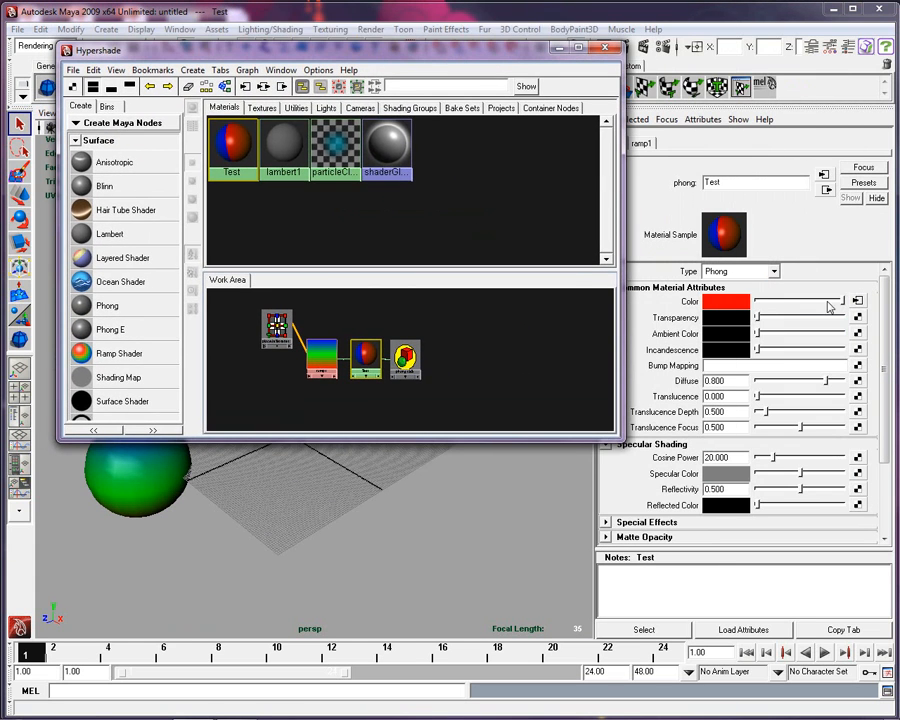
left_click_drag(248, 300, 343, 404)
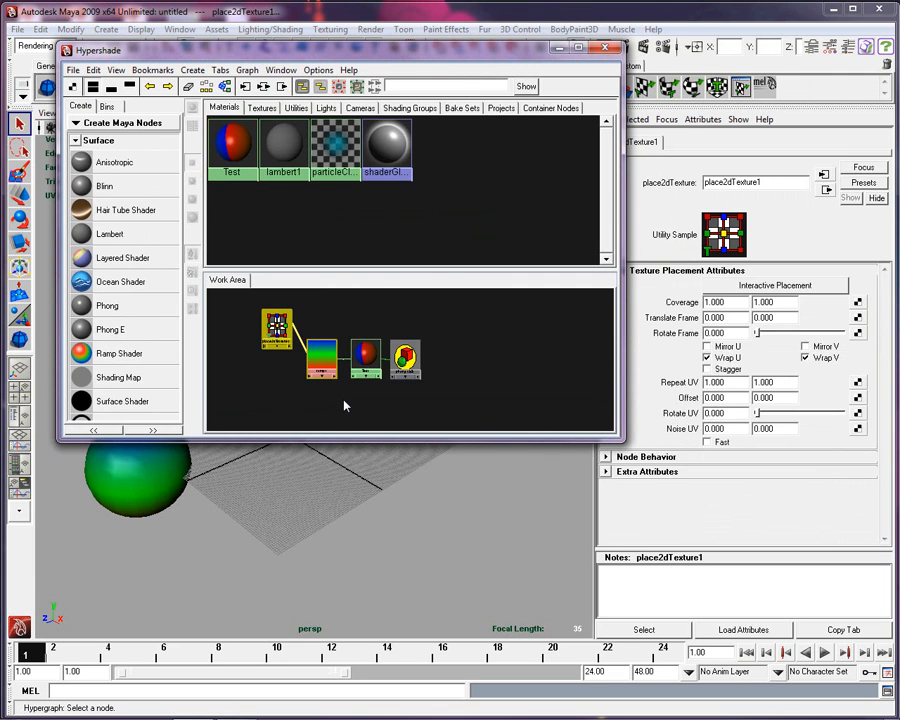
key("Delete")
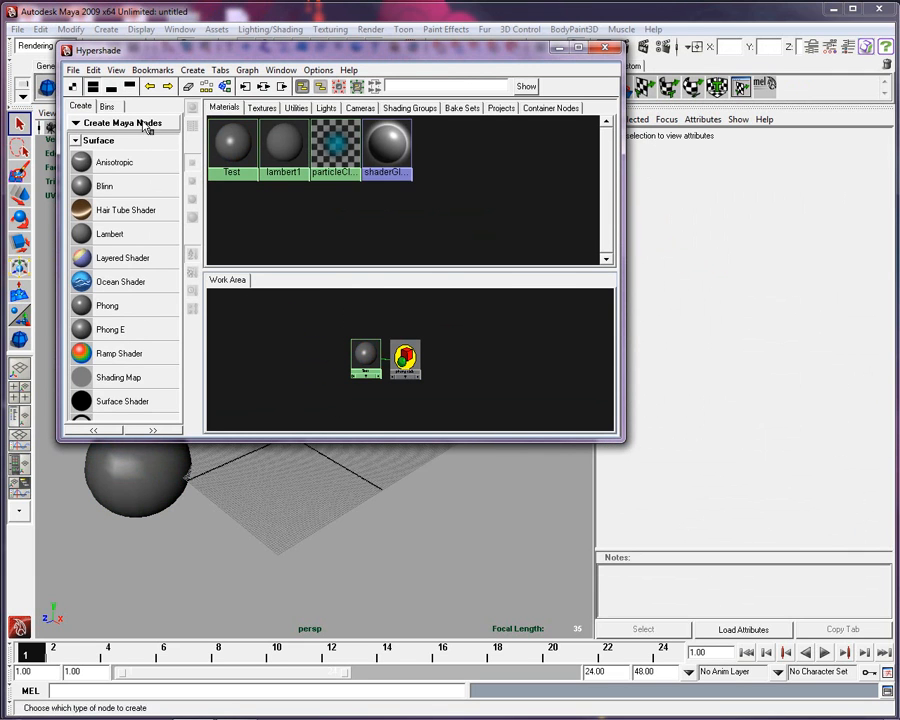
Create a separate 2D Ramp texture node and arrange it with its 2D placement node beside the Test node in the work area.
left_click(80, 141)
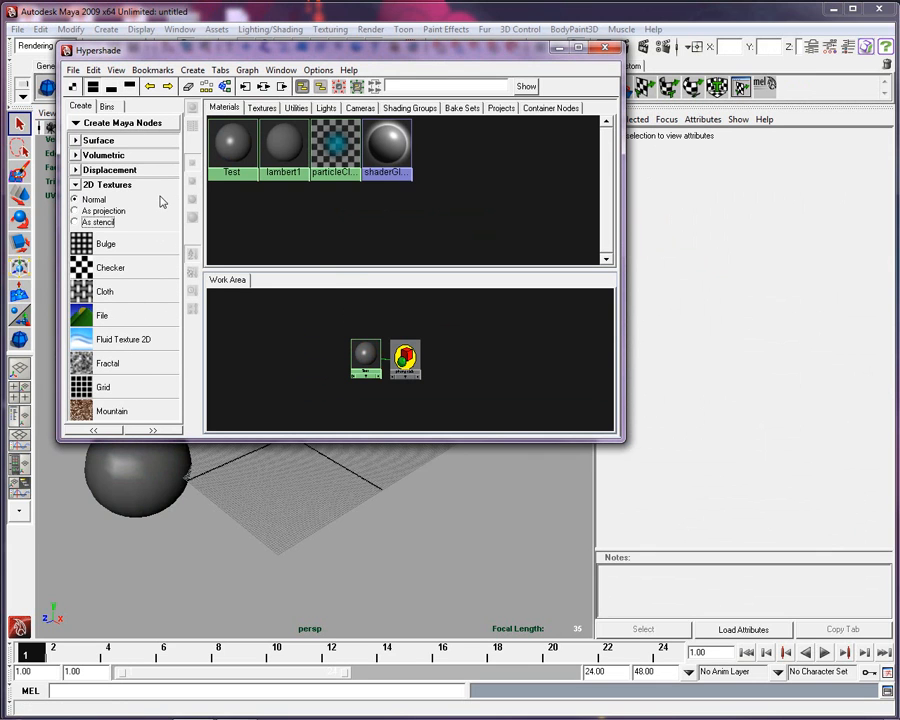
scroll(152, 314, "down", 10)
scroll(152, 318, "up", 6)
scroll(150, 316, "down", 3)
scroll(150, 316, "up", 3)
left_click(100, 262)
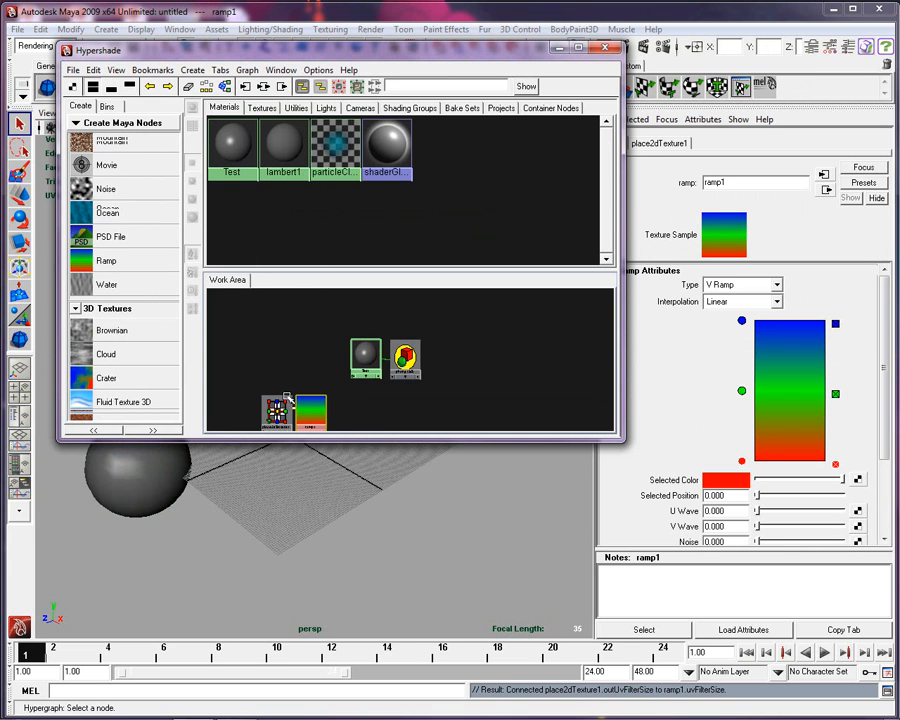
left_click_drag(311, 412, 305, 357)
left_click_drag(281, 410, 264, 362)
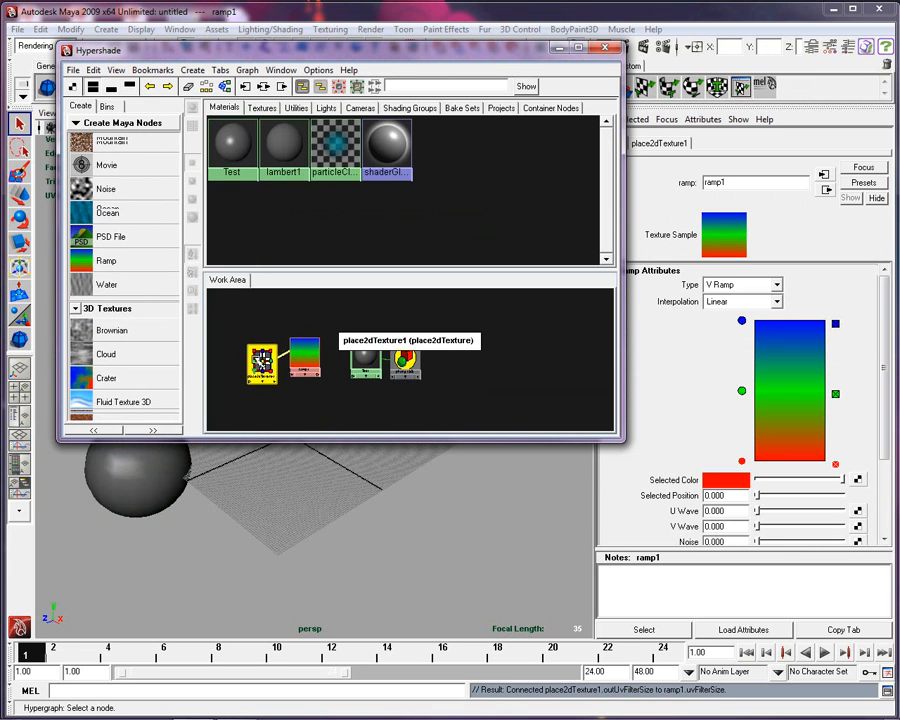
Connect the ramp texture's output to the color input of the Test material in the work area.
right_click_drag(369, 360, 452, 358, "alt")
middle_click_drag(521, 397, 600, 401, "alt")
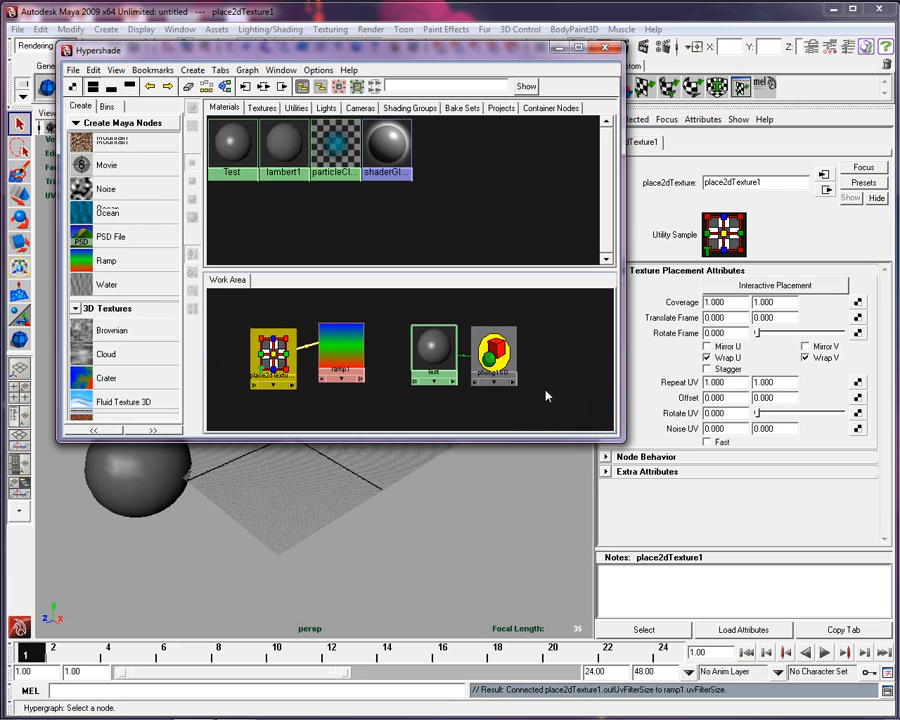
left_click(352, 379)
left_click(354, 378)
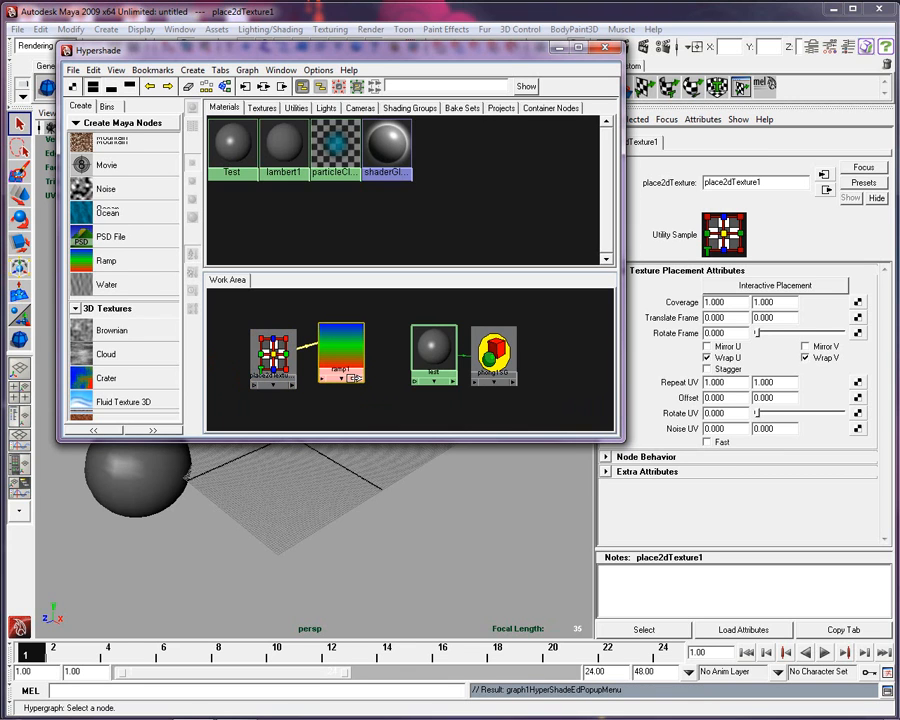
left_click(413, 384)
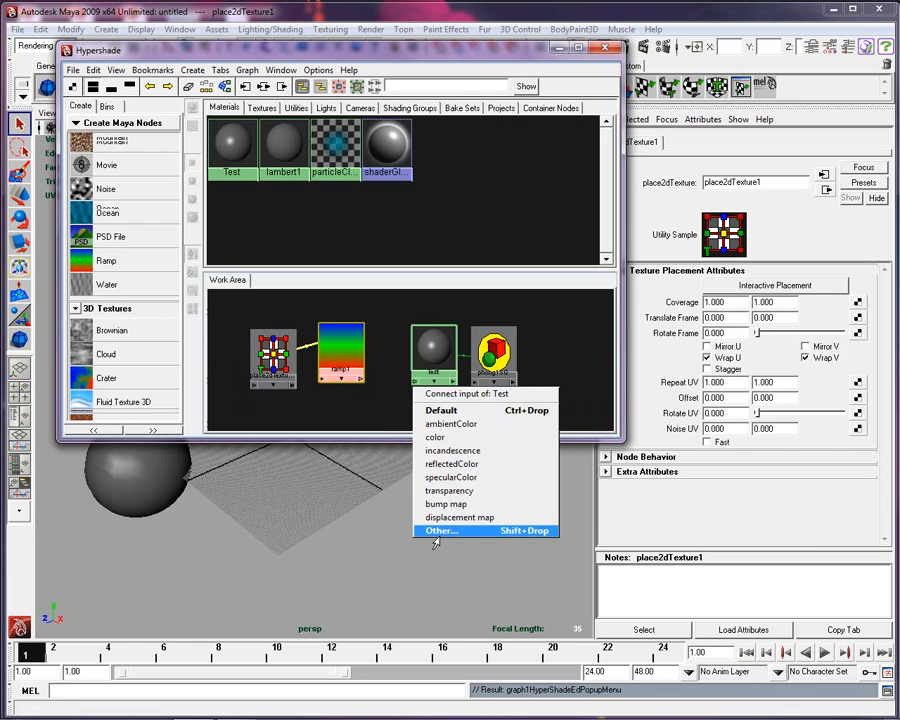
left_click(433, 438)
left_click_drag(325, 58, 416, 55)
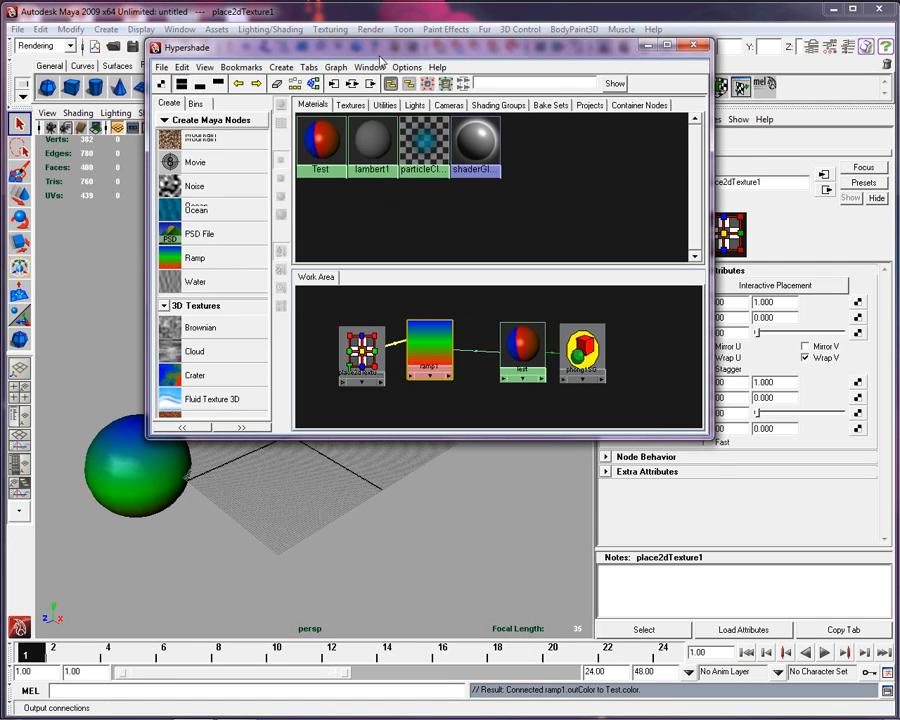
left_click_drag(385, 48, 343, 108)
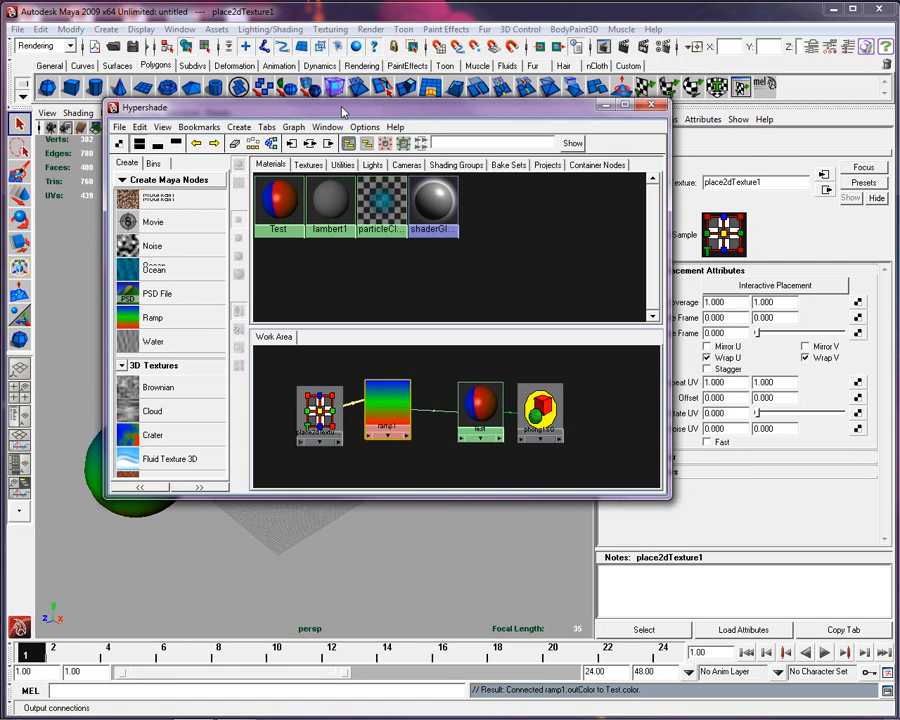